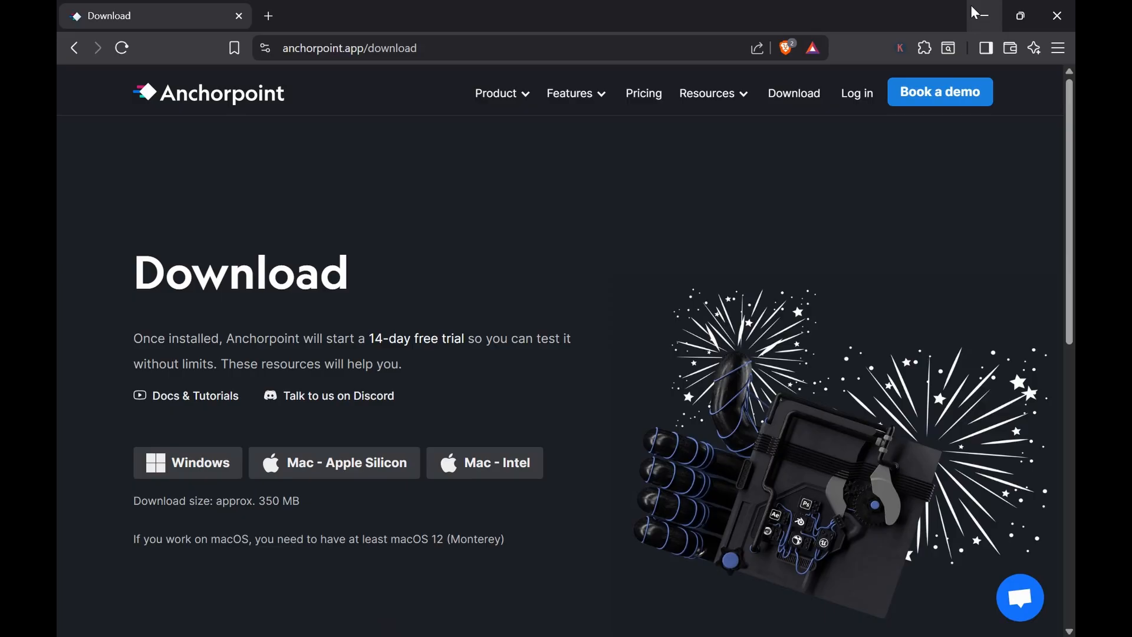
# Switch to Anchorpoint and start the GitHub login for the workspace's GitHub integration.
pyautogui.click(976, 13)
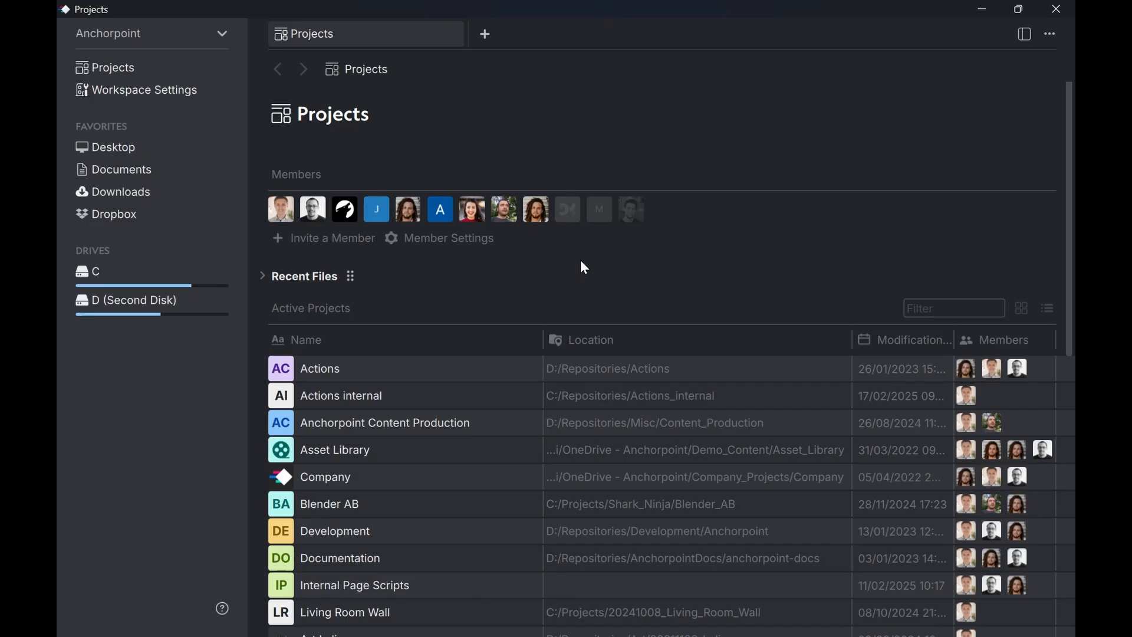
pyautogui.scroll(-10, 581, 268)
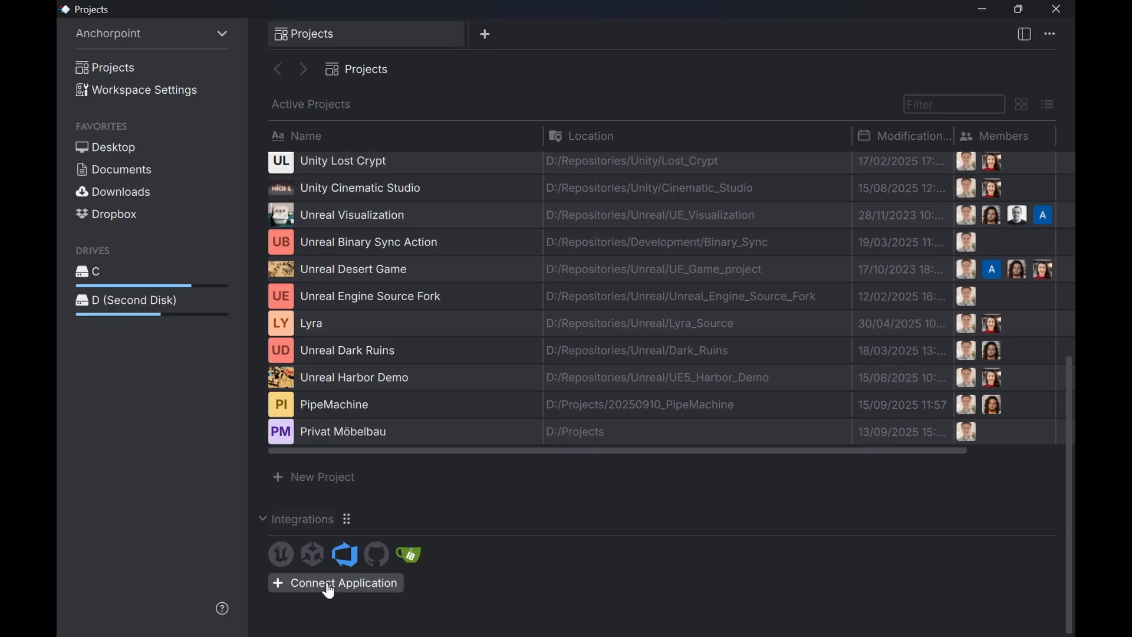
pyautogui.click(328, 586)
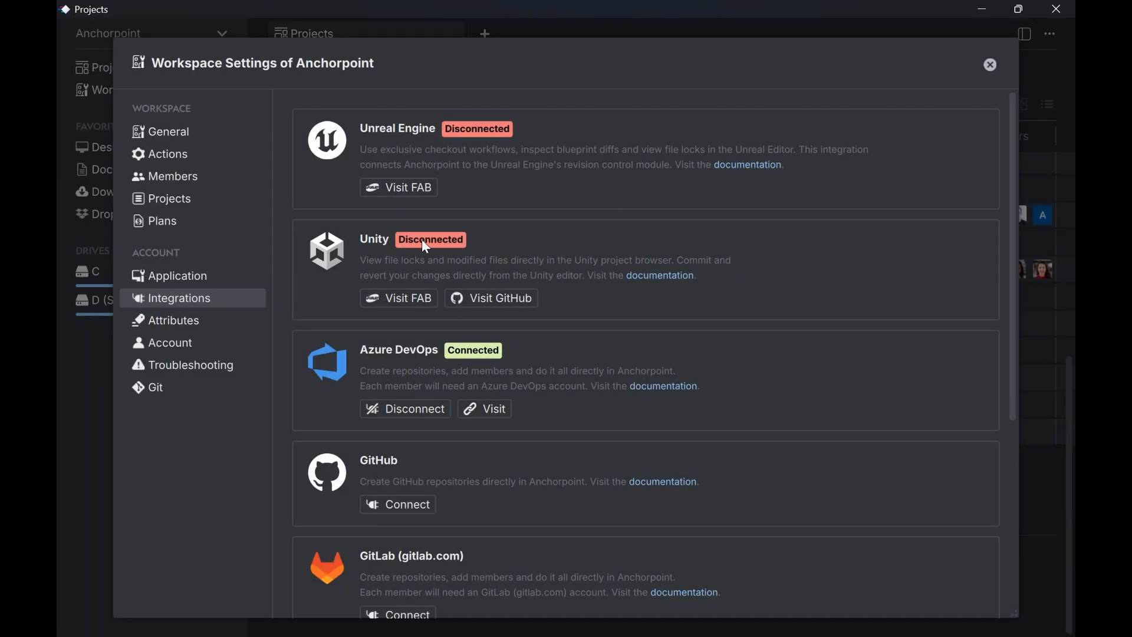
pyautogui.scroll(-2, 394, 379)
pyautogui.click(414, 398)
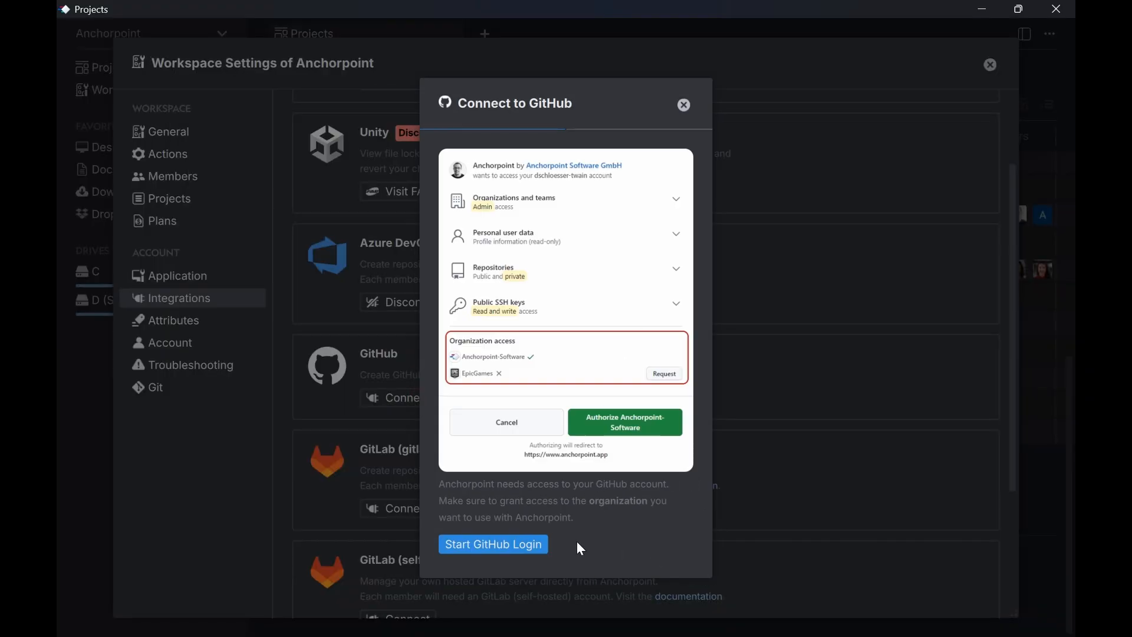
pyautogui.click(529, 543)
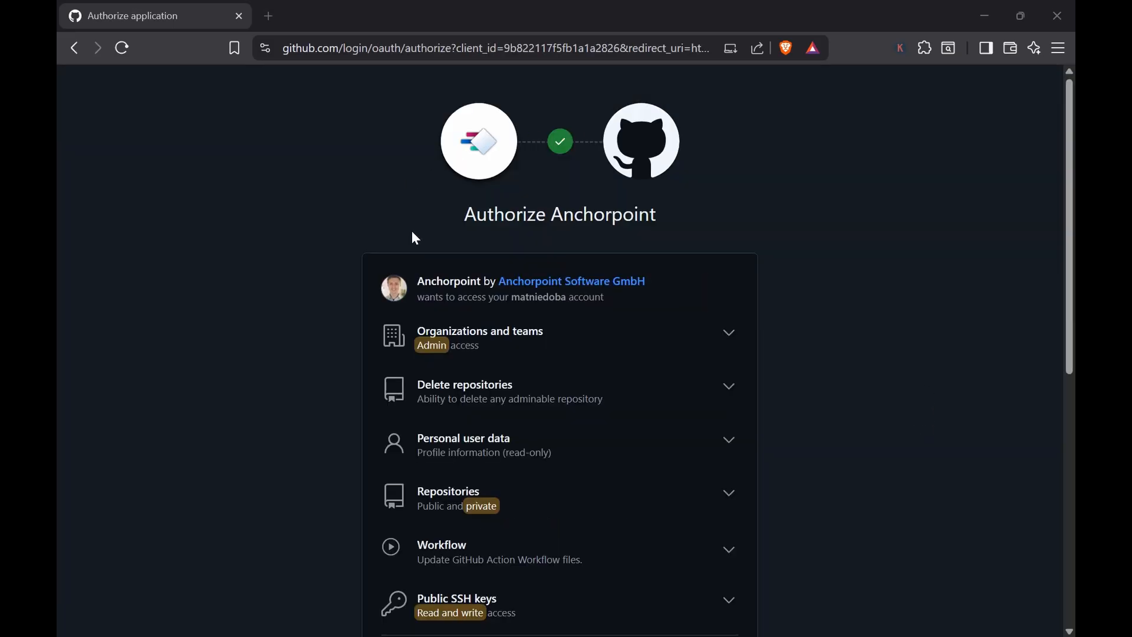
# Authorize Anchorpoint-Software on GitHub, then test and activate the integration with the preselected organization and close the workspace settings.
pyautogui.scroll(-8, 590, 207)
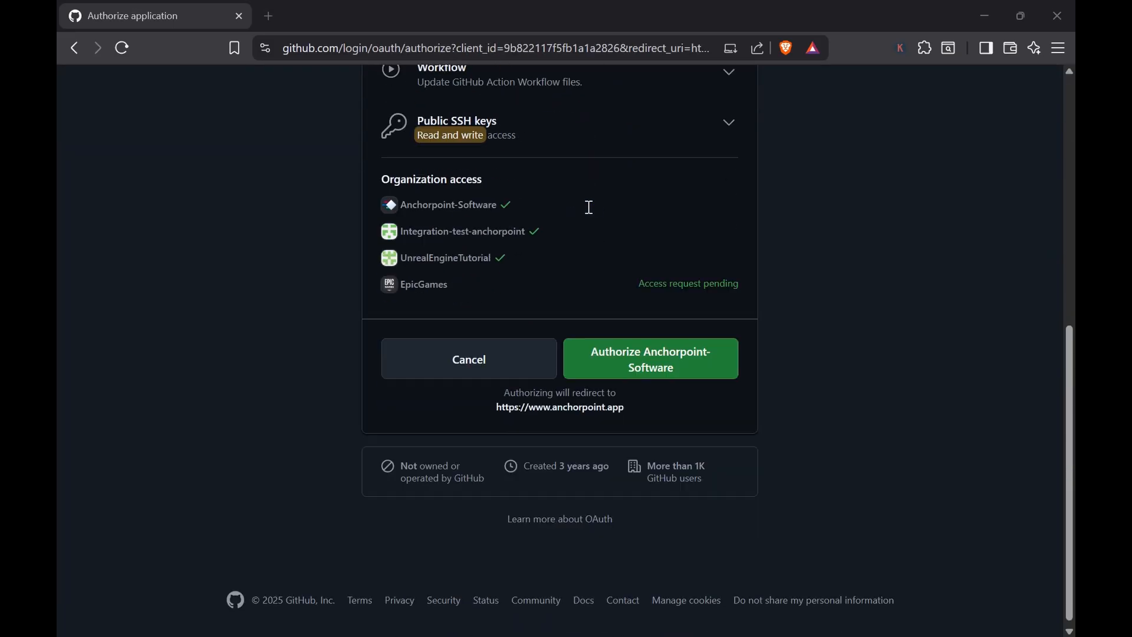
pyautogui.click(670, 382)
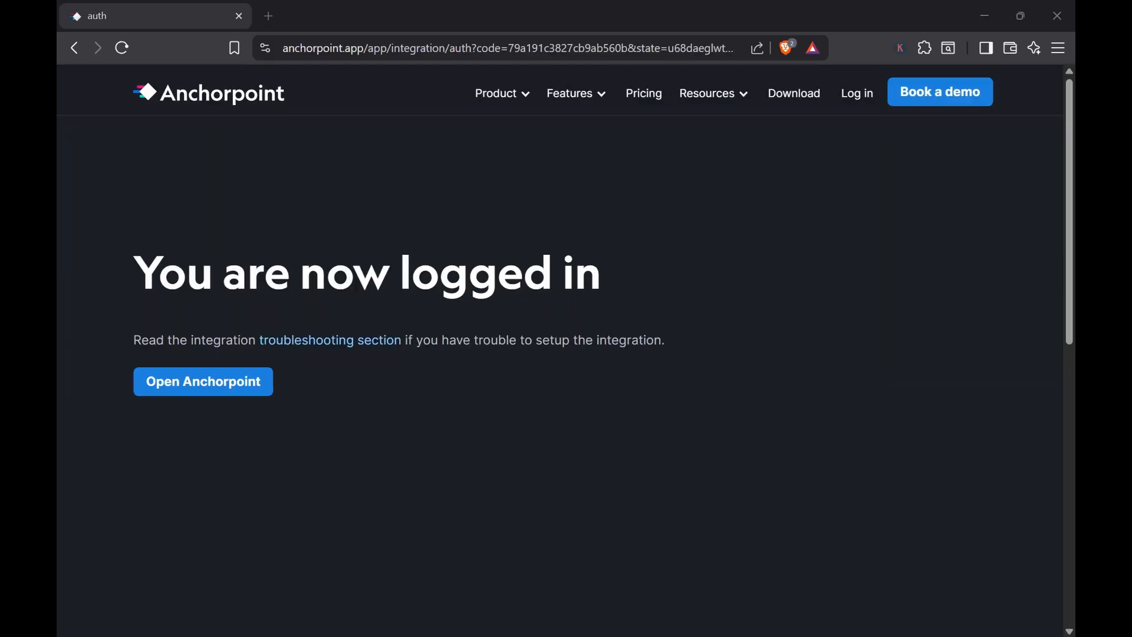
pyautogui.moveTo(737, 634); pyautogui.dragTo(366, 2)
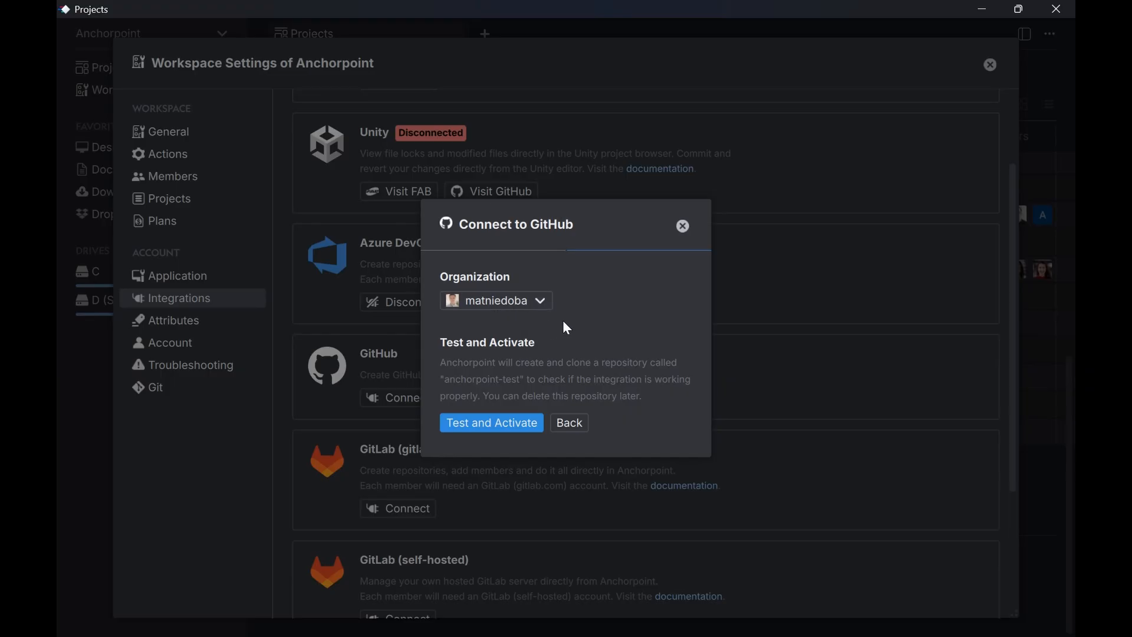
pyautogui.click(498, 424)
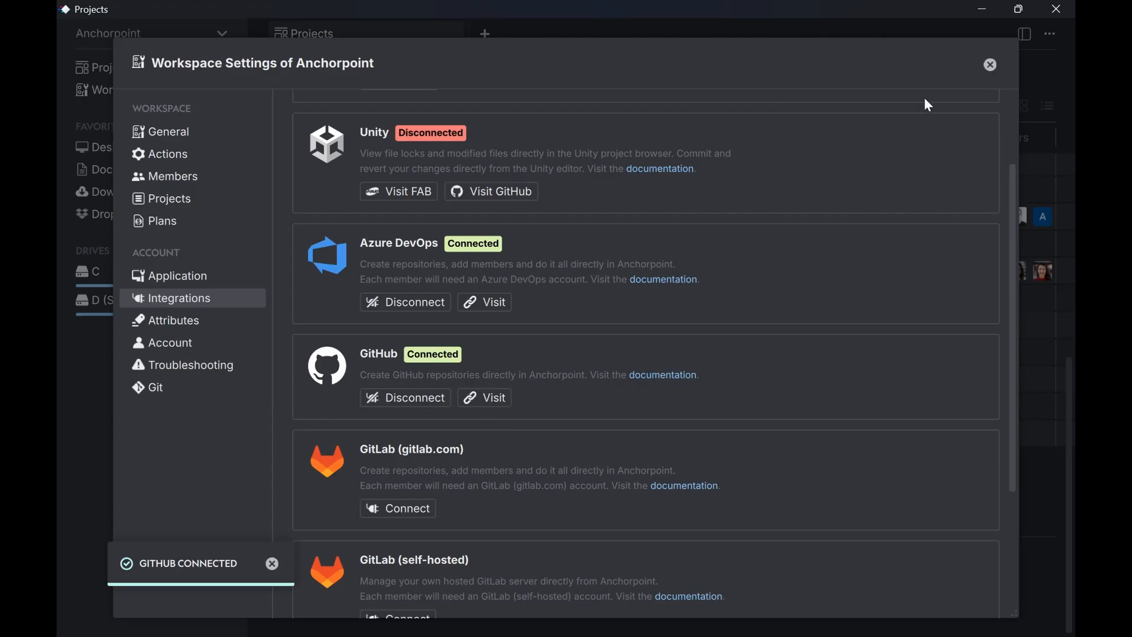
pyautogui.click(991, 66)
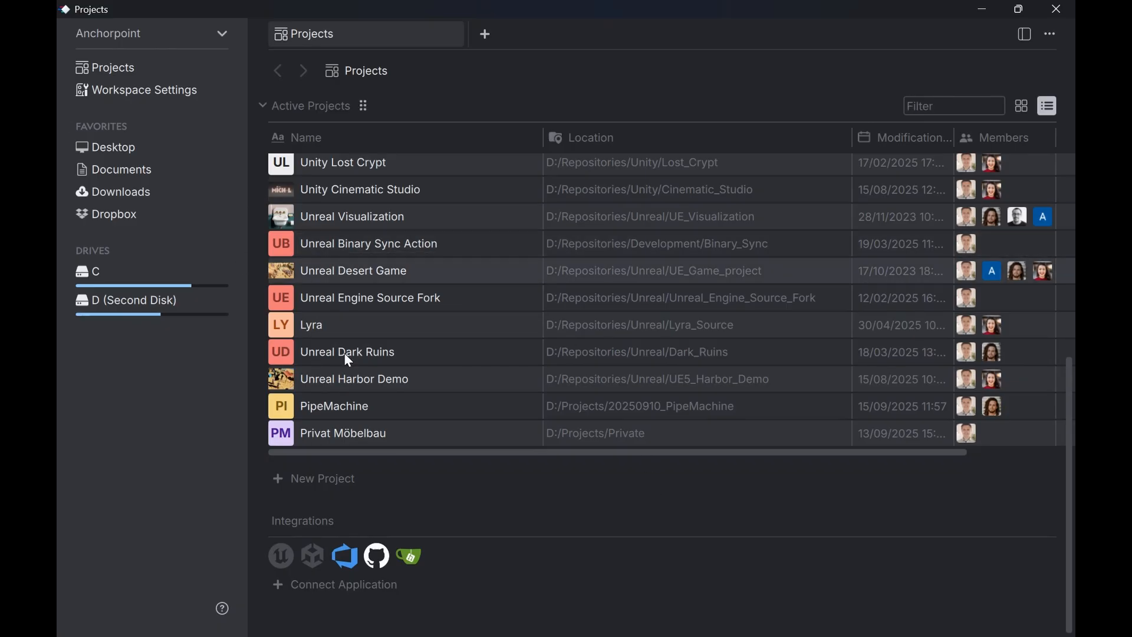
# Start a new Git repository project from the folder D:/Tutorials/Unreal_GitHub with a new GitHub repository as its remote.
pyautogui.click(314, 479)
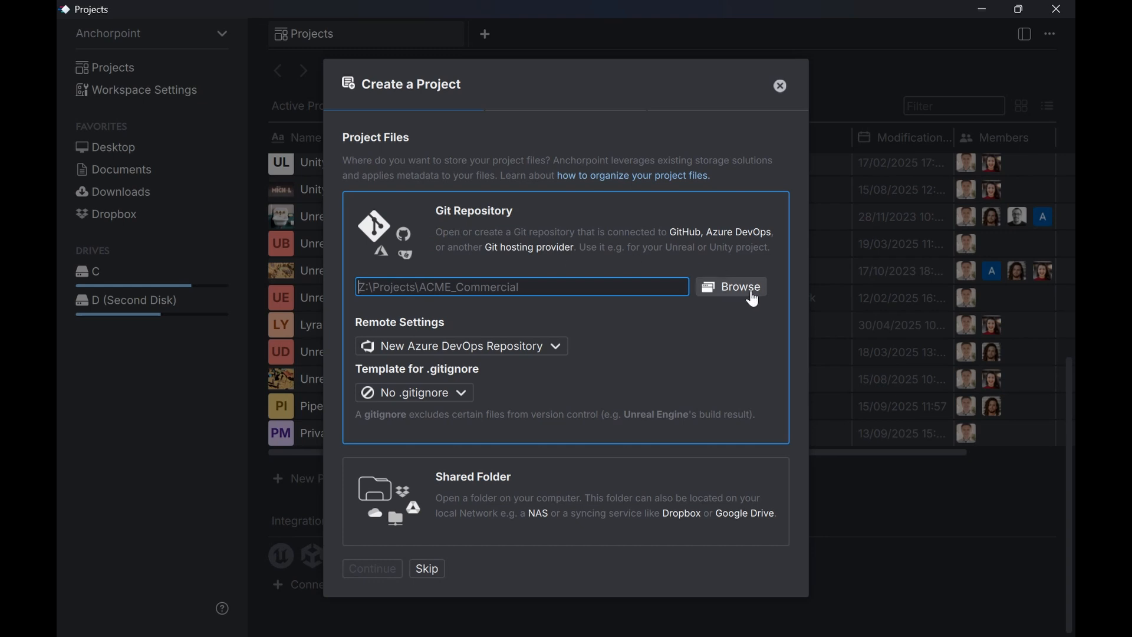
pyautogui.click(754, 299)
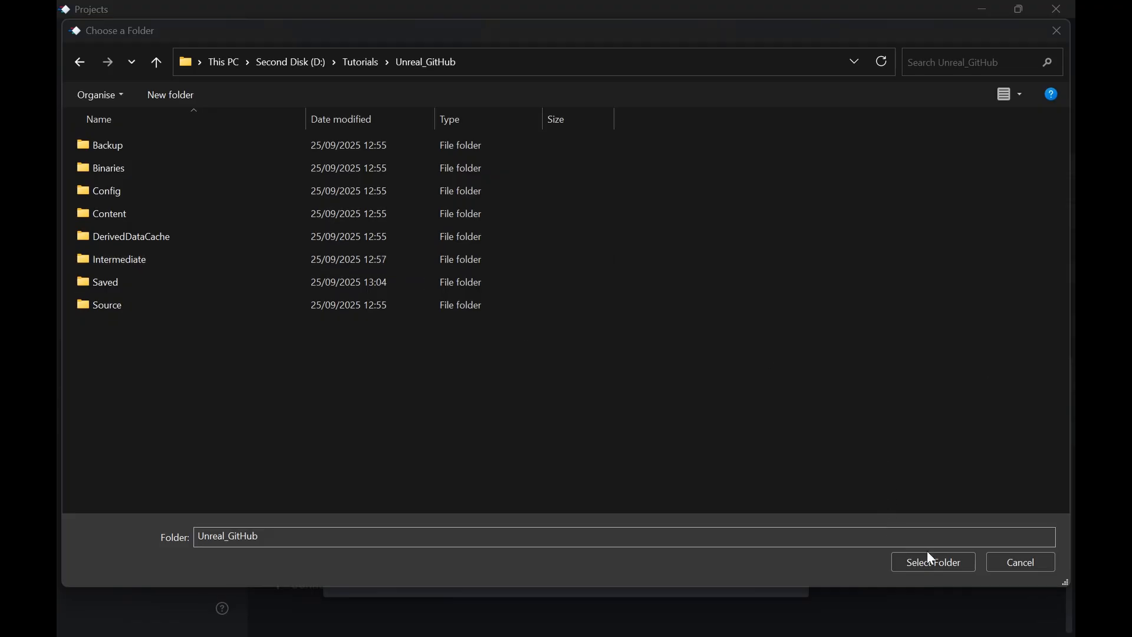
pyautogui.click(929, 561)
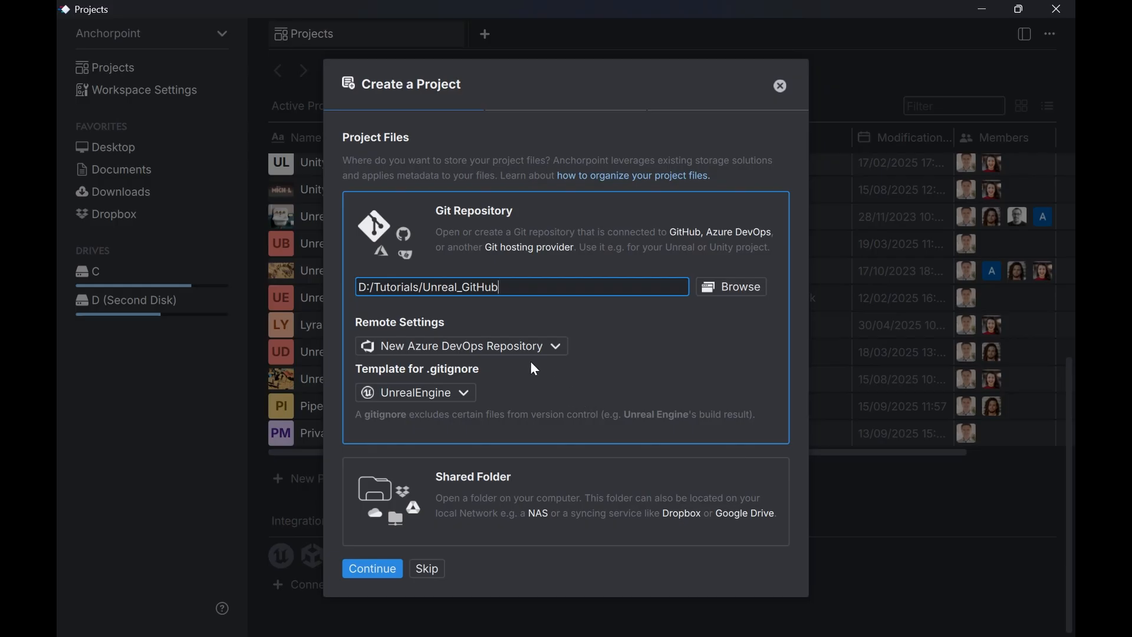
pyautogui.click(489, 349)
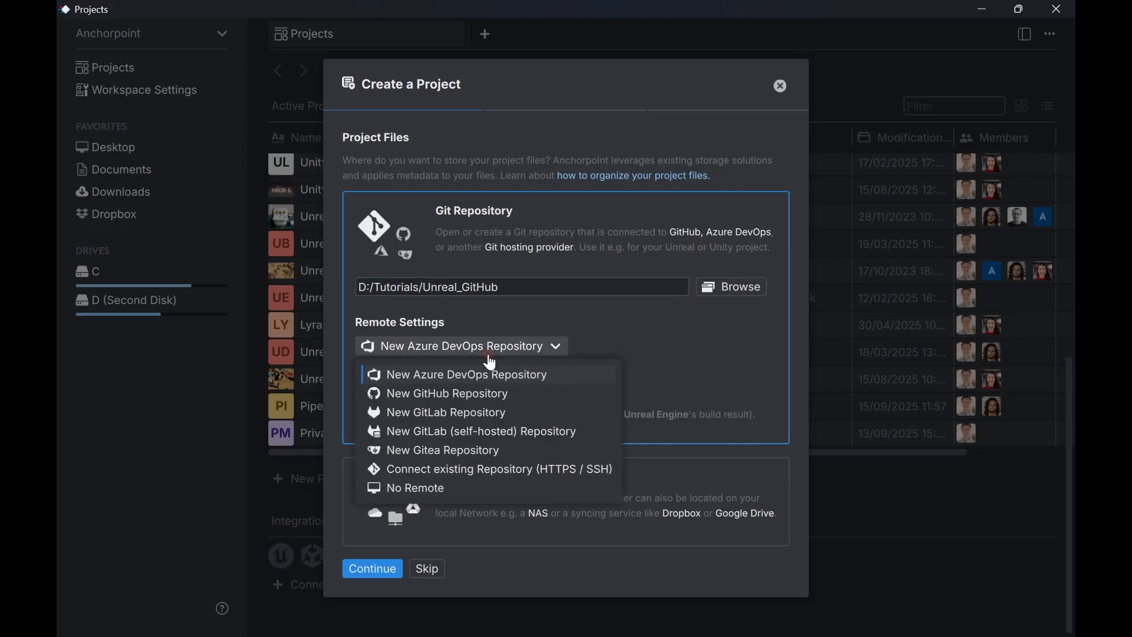
pyautogui.click(479, 396)
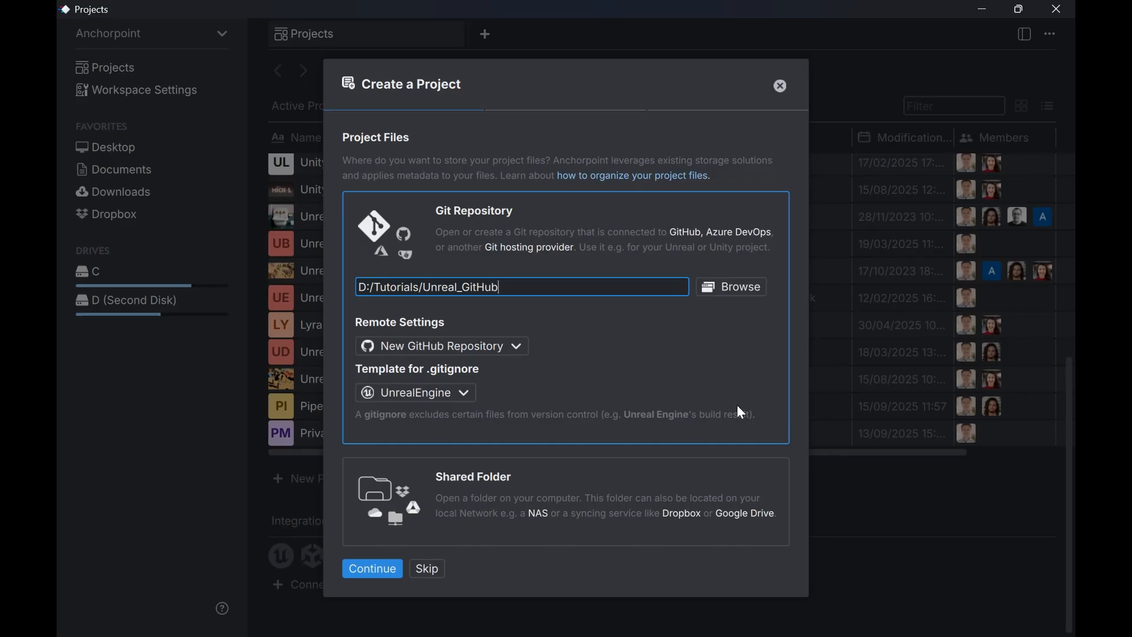
# Examine the contents of the Unreal_GitHub folder in File Explorer and return to the project setup.
pyautogui.moveTo(1075, 89); pyautogui.dragTo(635, 120)
pyautogui.click(691, 567)
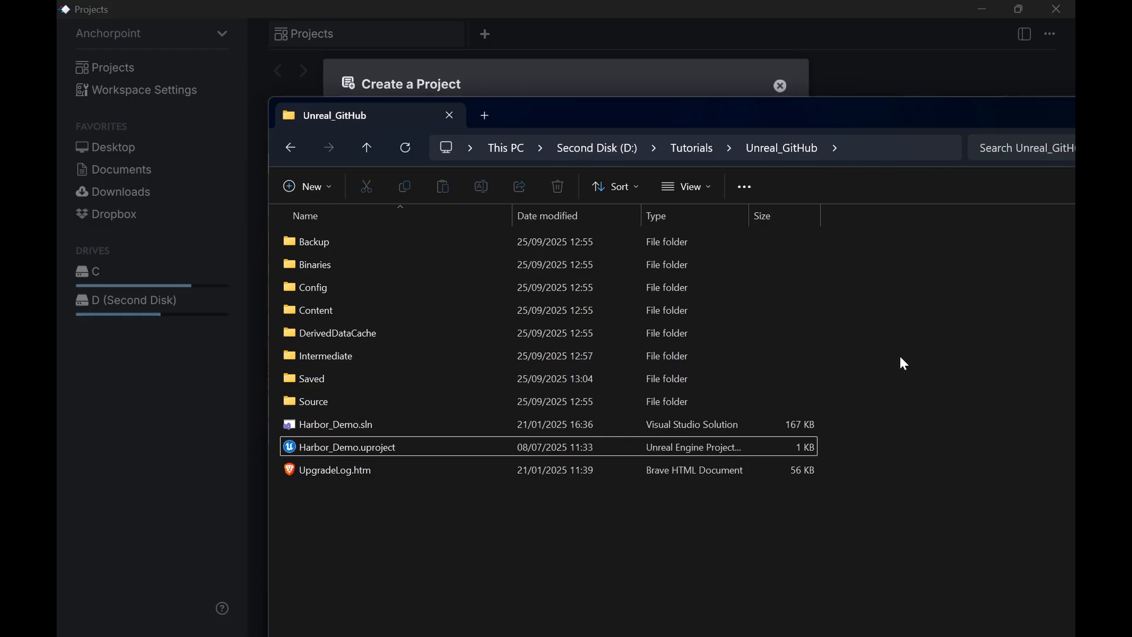
pyautogui.click(777, 88)
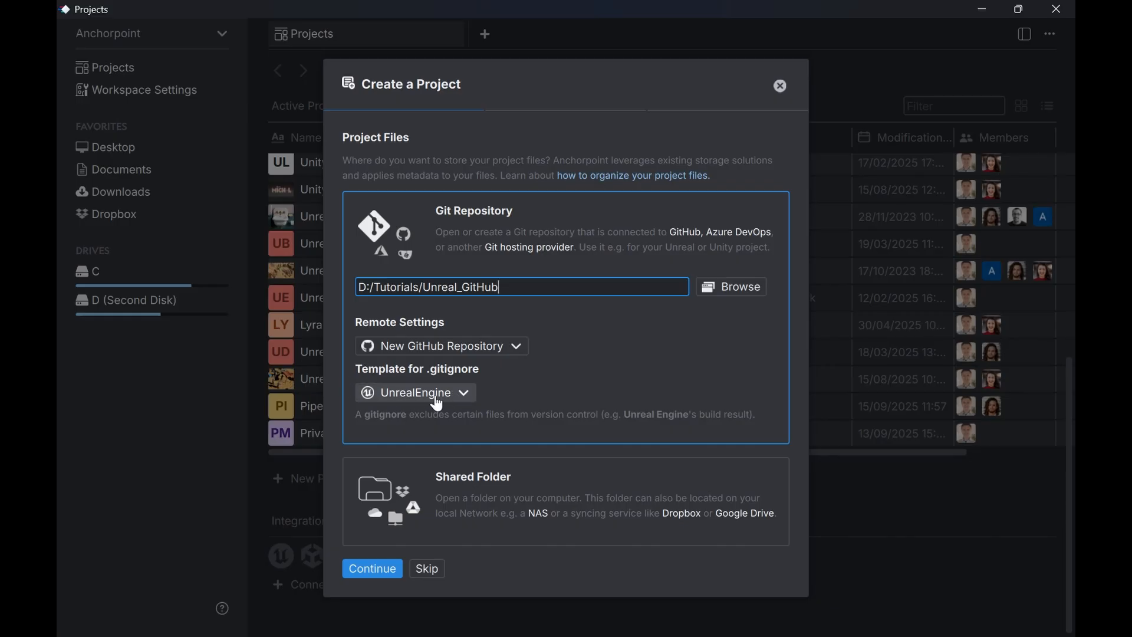
# Continue with the UnrealEngine .gitignore template and create the Unreal_GitHub project without assigning additional members.
pyautogui.click(378, 574)
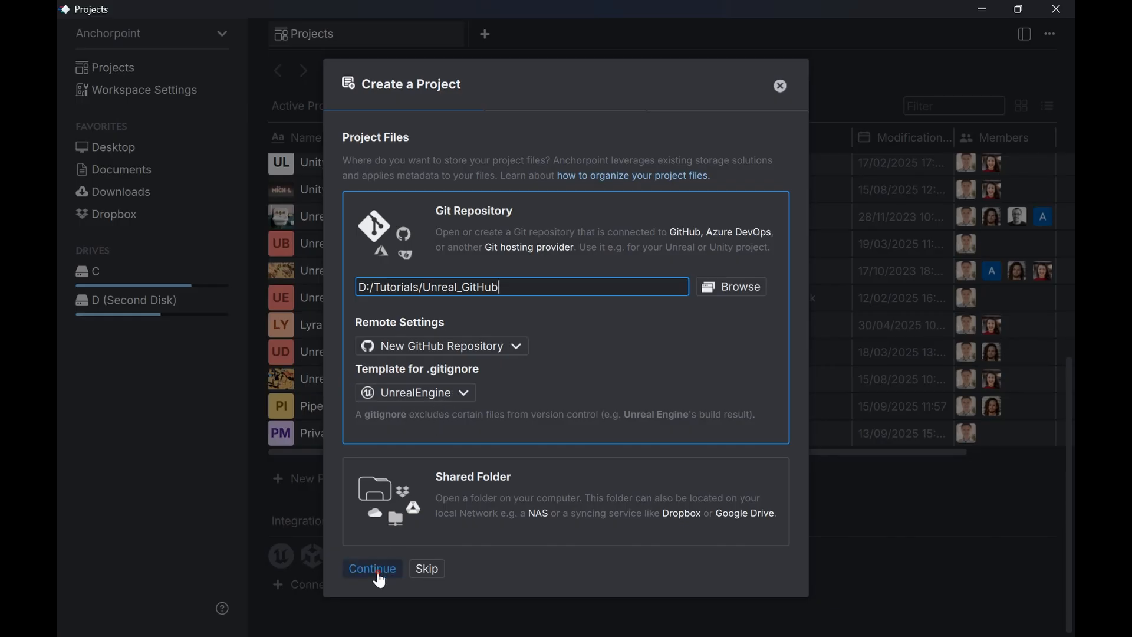
pyautogui.click(426, 407)
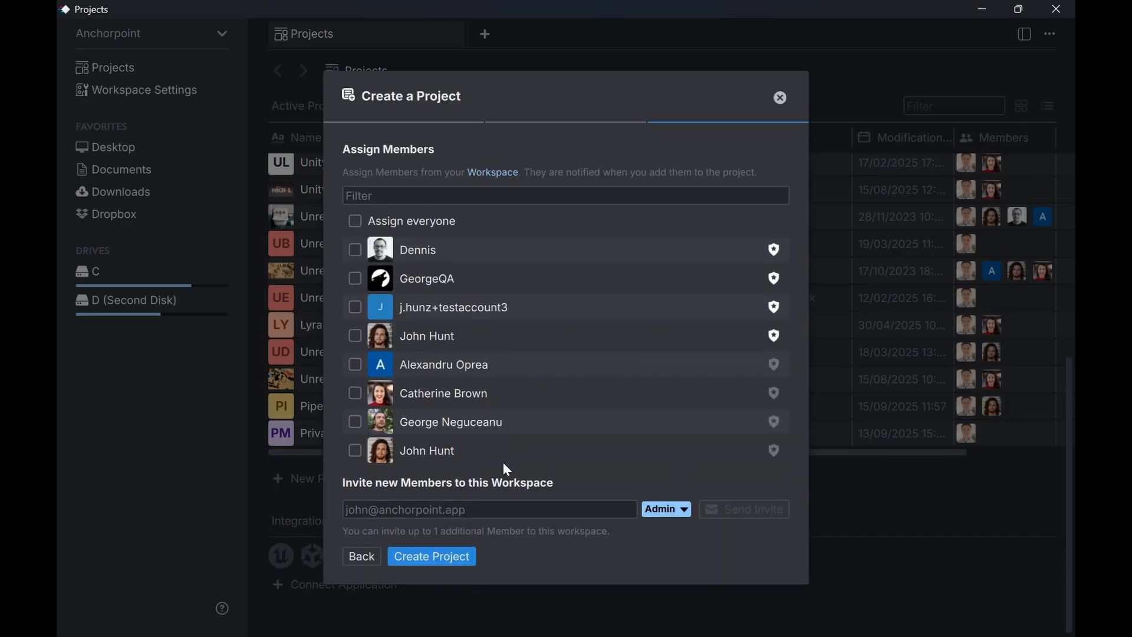
pyautogui.click(459, 560)
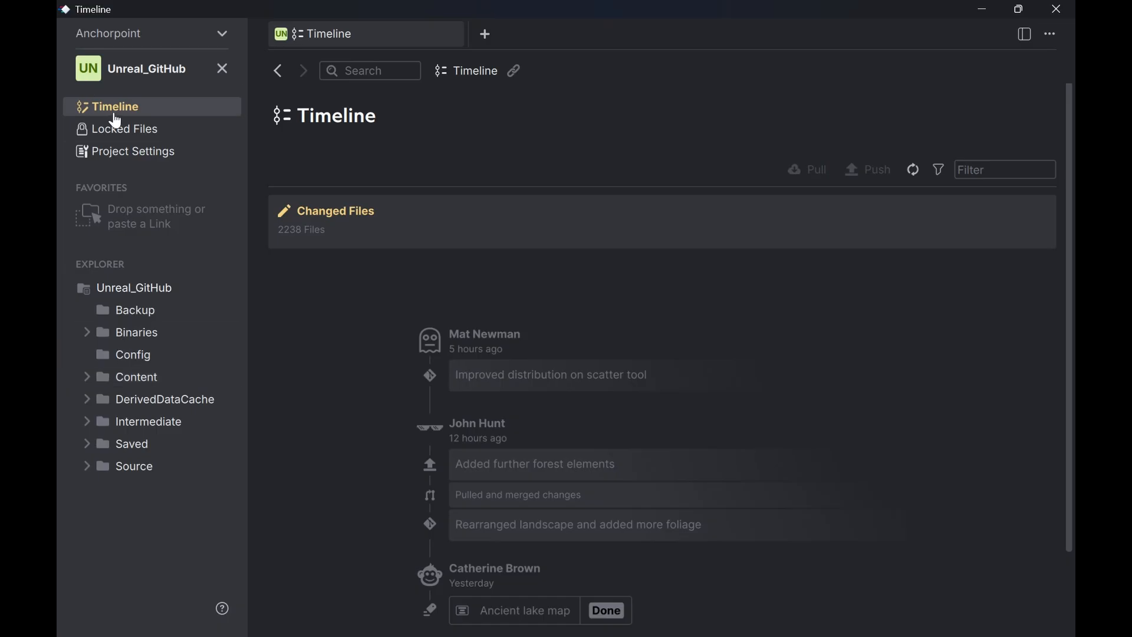
# Commit all changed files with the message "initial commit" and sync them to the remote repository.
pyautogui.click(344, 211)
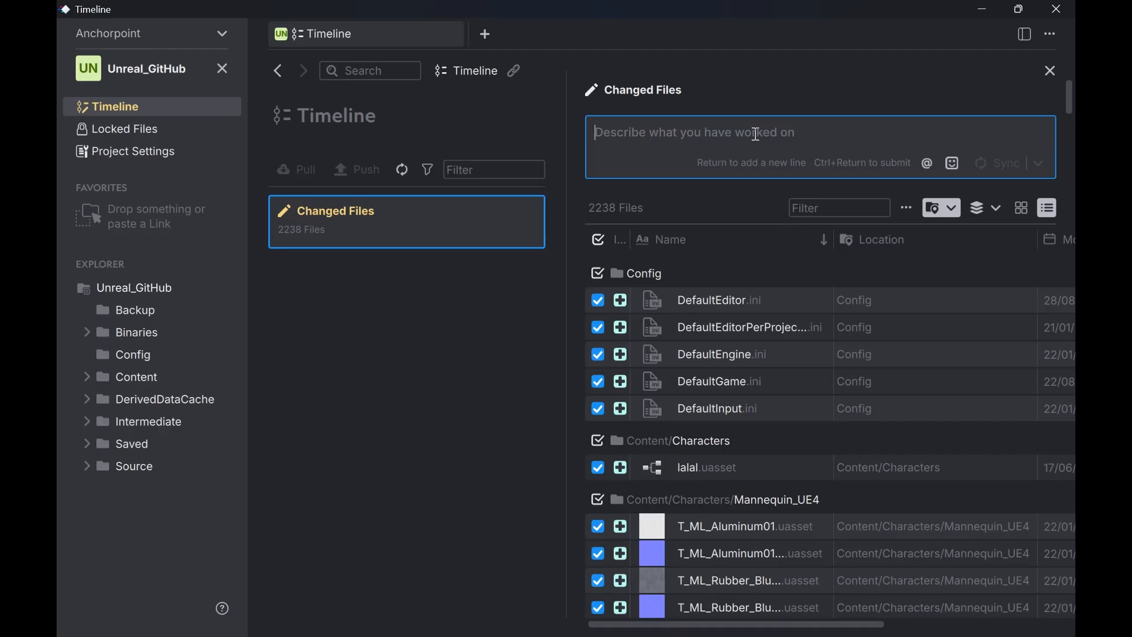
pyautogui.write('initial oc')
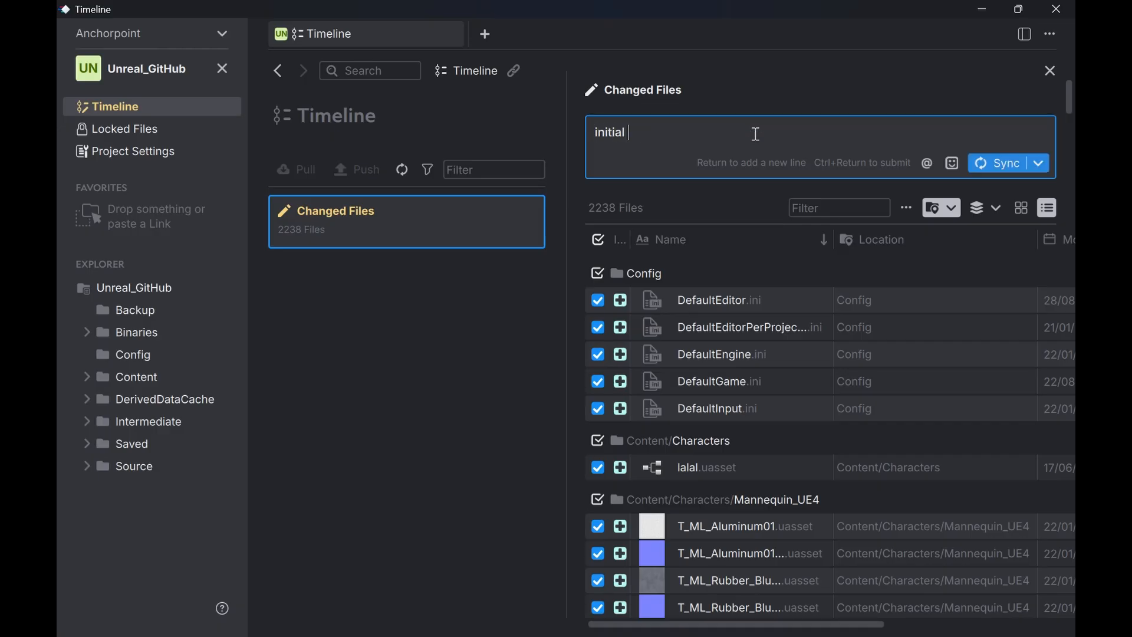
pyautogui.press('BackSpace')
pyautogui.press('BackSpace')
pyautogui.write('commit')
pyautogui.click(990, 165)
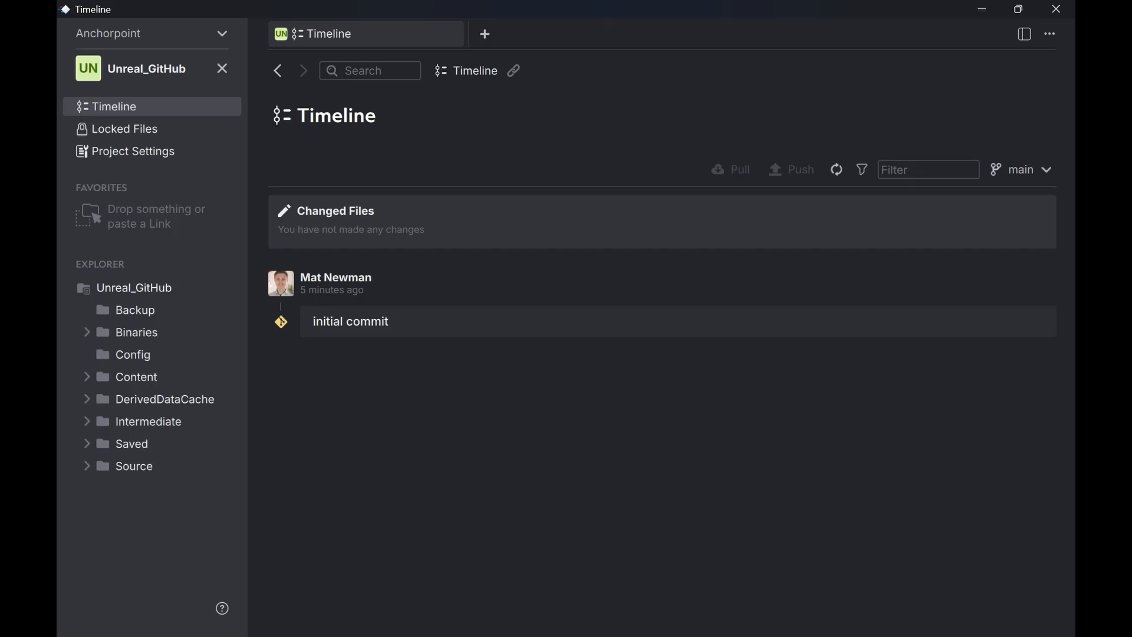
# Open the project's repository on GitHub from its Git settings and inspect the commit history and branches.
pyautogui.click(172, 159)
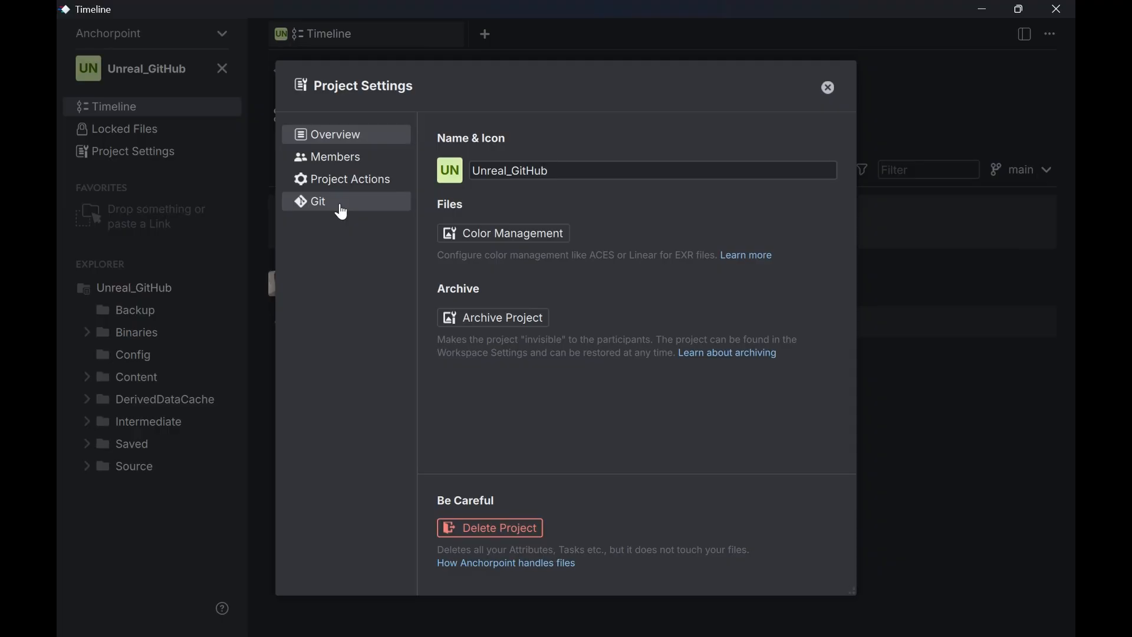
pyautogui.click(342, 211)
pyautogui.click(777, 162)
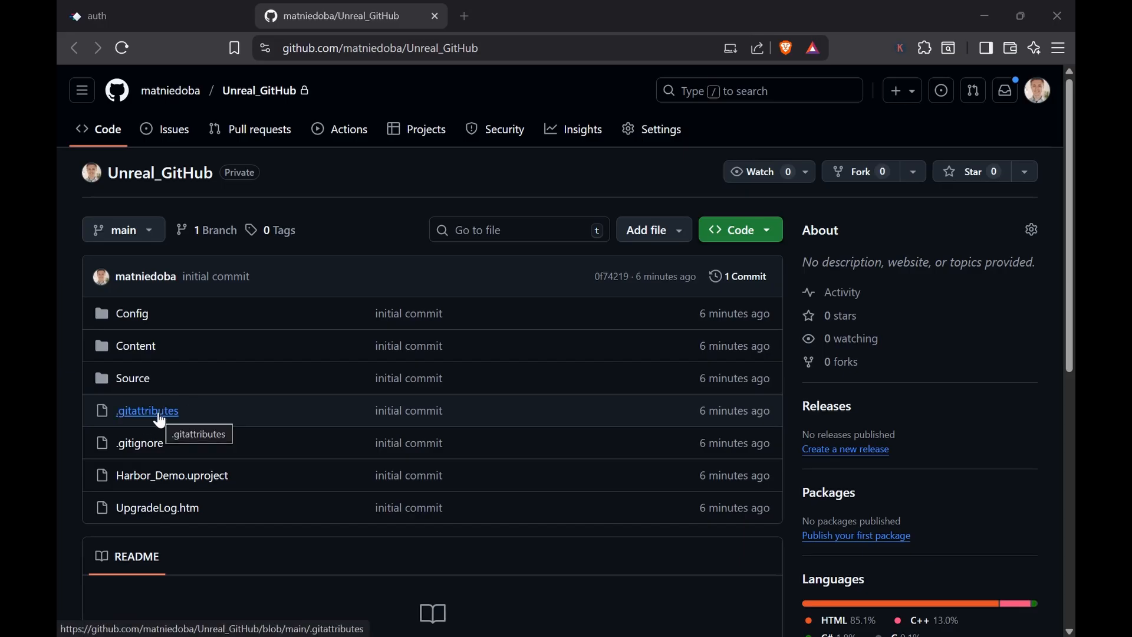
pyautogui.click(747, 287)
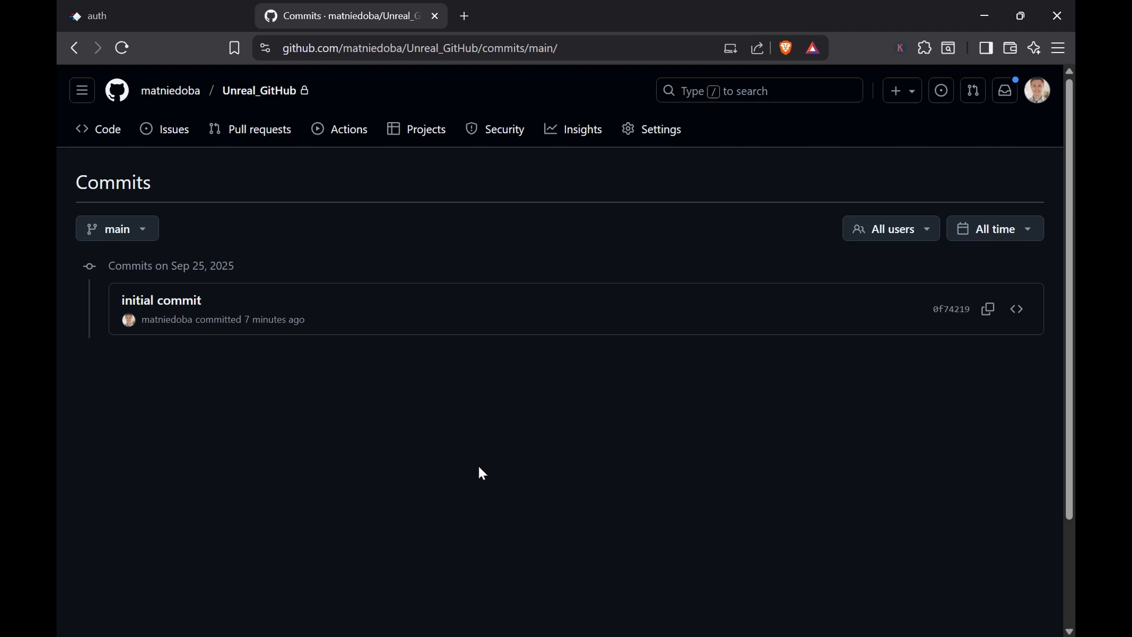
pyautogui.click(120, 231)
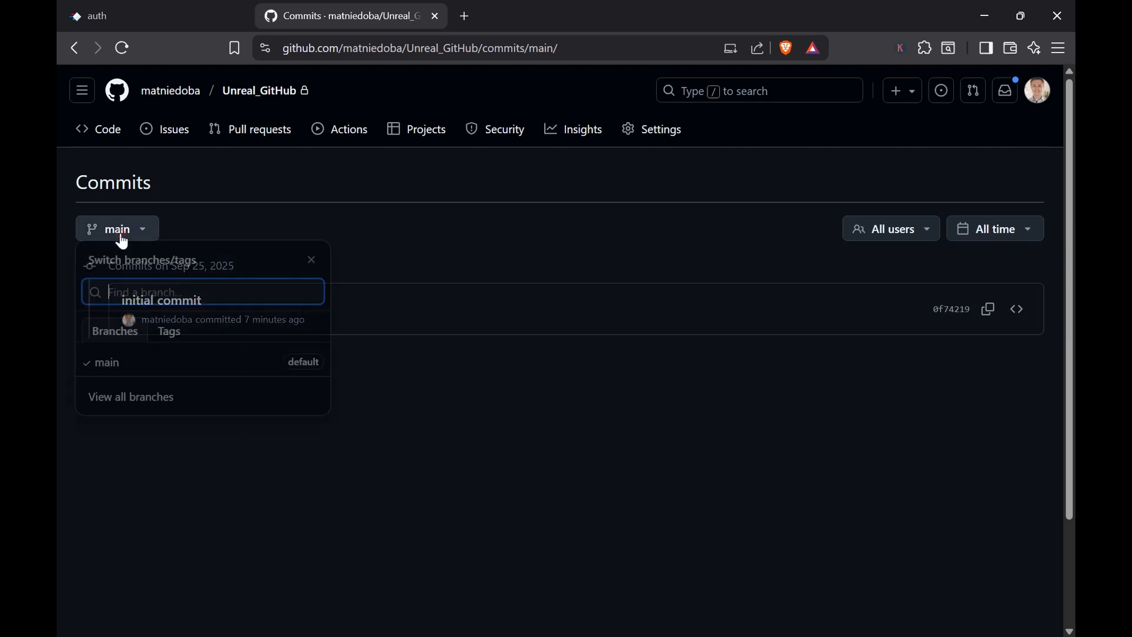
pyautogui.click(533, 395)
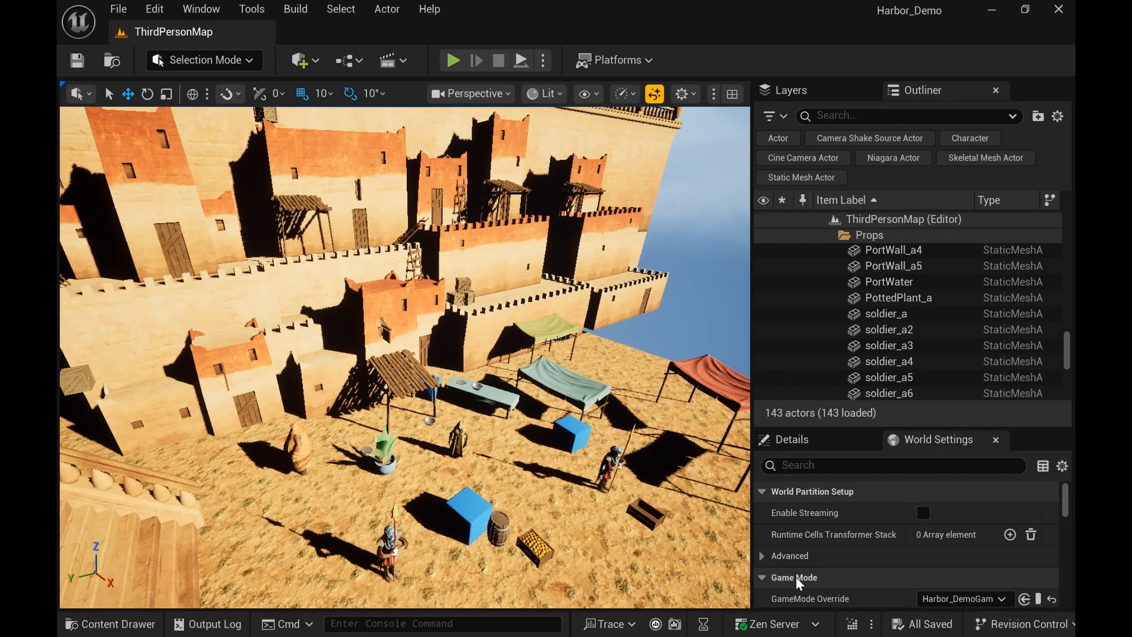
# Switch to Unreal Editor, move the foreground soldier beside the clay jar, and save the level.
pyautogui.moveTo(597, 490)
pyautogui.mouseDown()
pyautogui.moveTo(614, 486)
pyautogui.moveTo(592, 485)
pyautogui.moveTo(599, 496)
pyautogui.mouseUp()
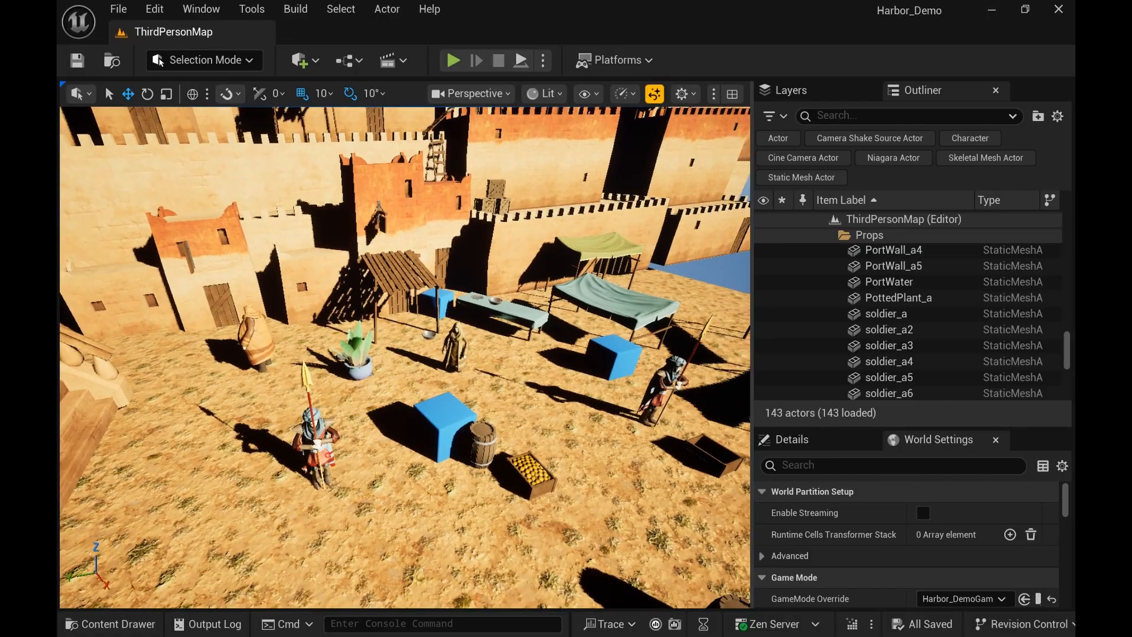
pyautogui.click(320, 451)
pyautogui.moveTo(314, 496); pyautogui.dragTo(258, 439)
pyautogui.hotkey('ctrl', 's')
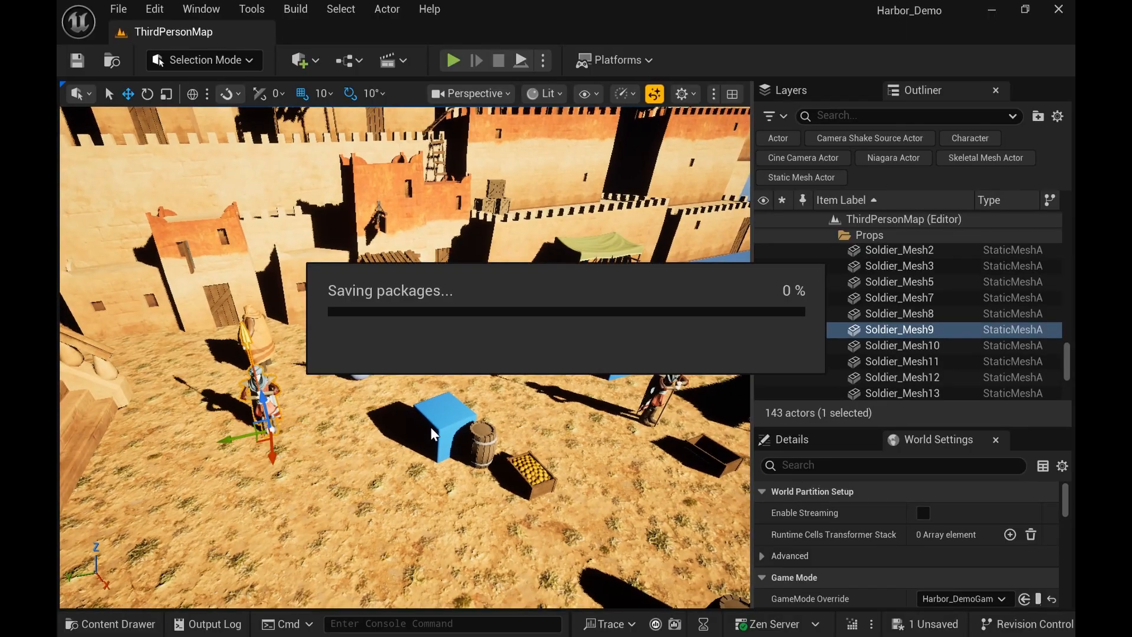
# Move the potted plant beside the robed figure, save the level, and reposition the barrel standing by the foreground blue block.
pyautogui.click(357, 355)
pyautogui.moveTo(326, 382); pyautogui.dragTo(474, 410)
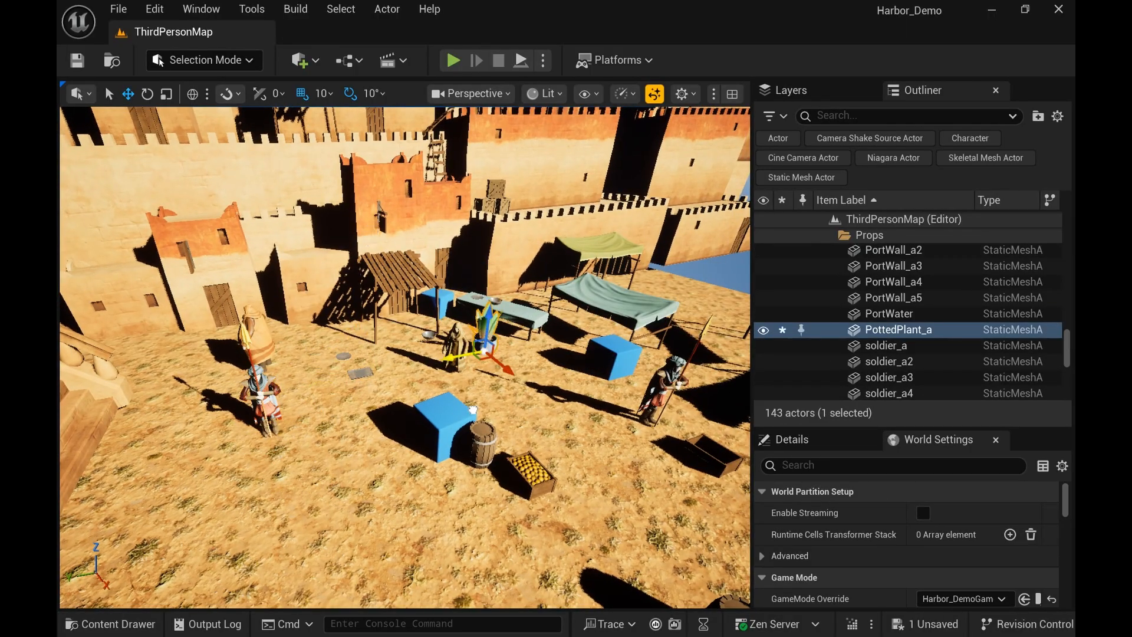
pyautogui.hotkey('ctrl', 's')
pyautogui.click(481, 444)
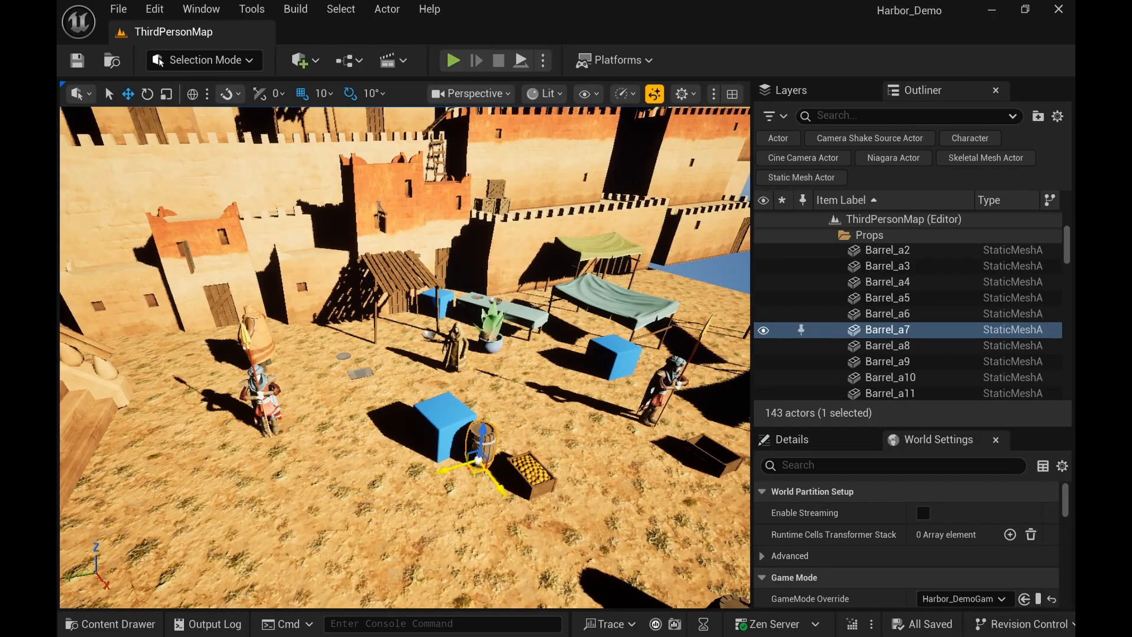
pyautogui.moveTo(478, 462); pyautogui.dragTo(536, 407)
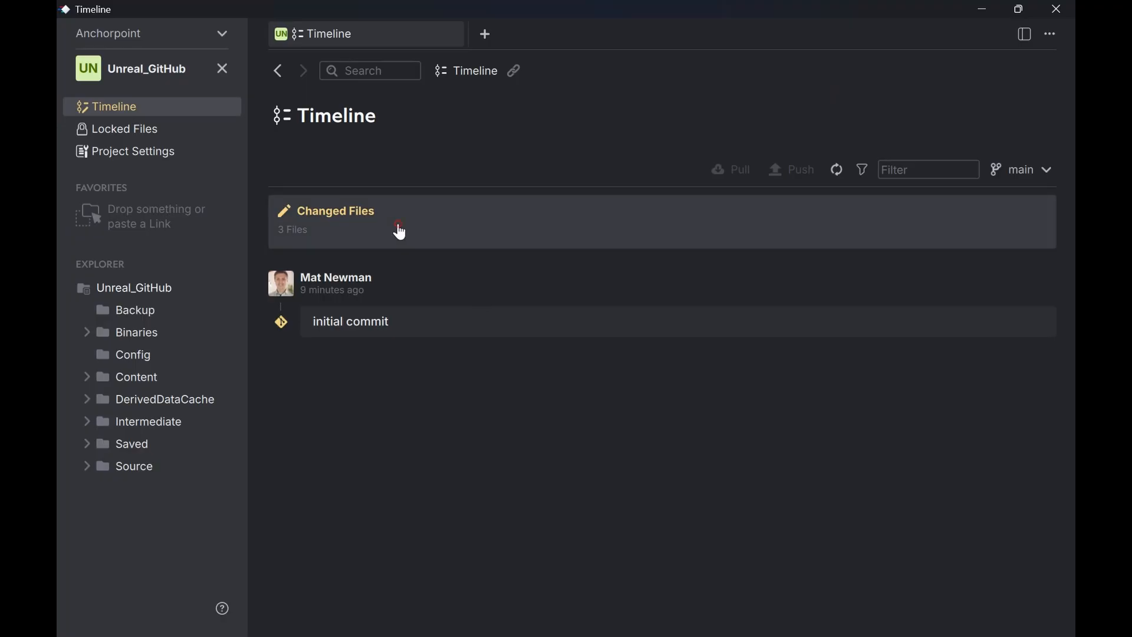
# Review the changed files, commit all of them with the message "moved objects", and sync to the remote repository.
pyautogui.click(399, 232)
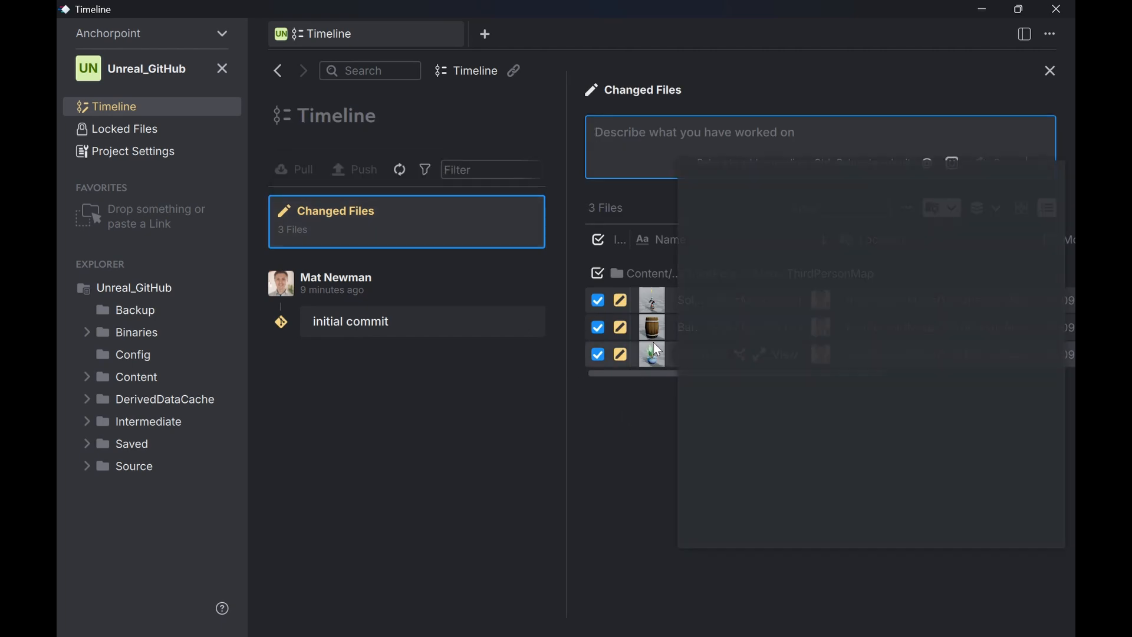
pyautogui.moveTo(655, 299)
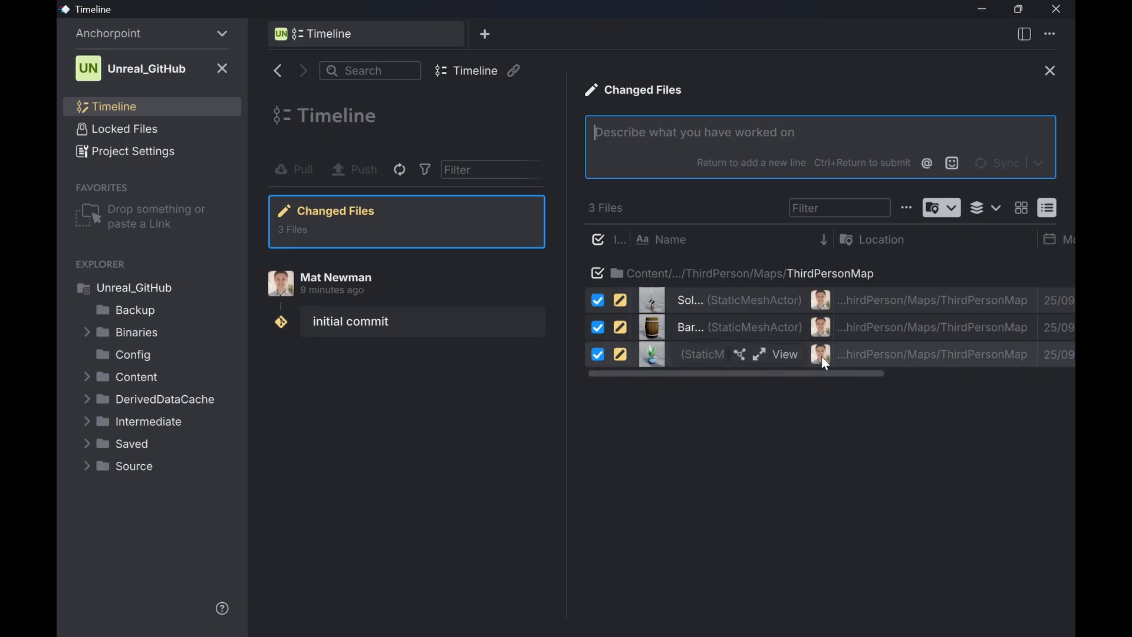
pyautogui.moveTo(822, 356)
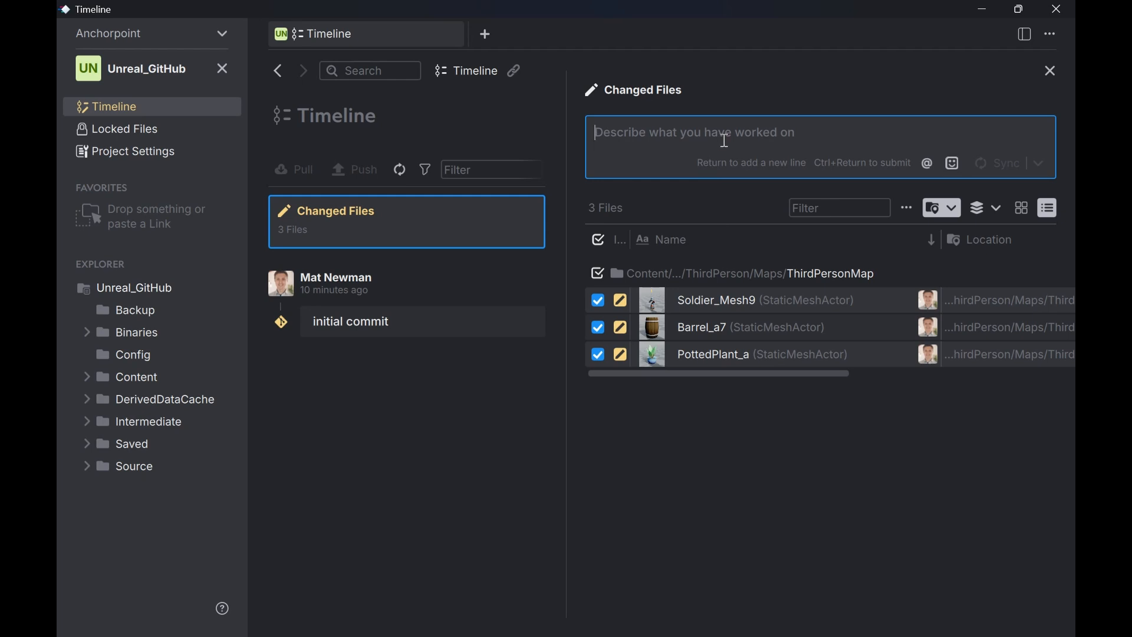
pyautogui.write('moved objects')
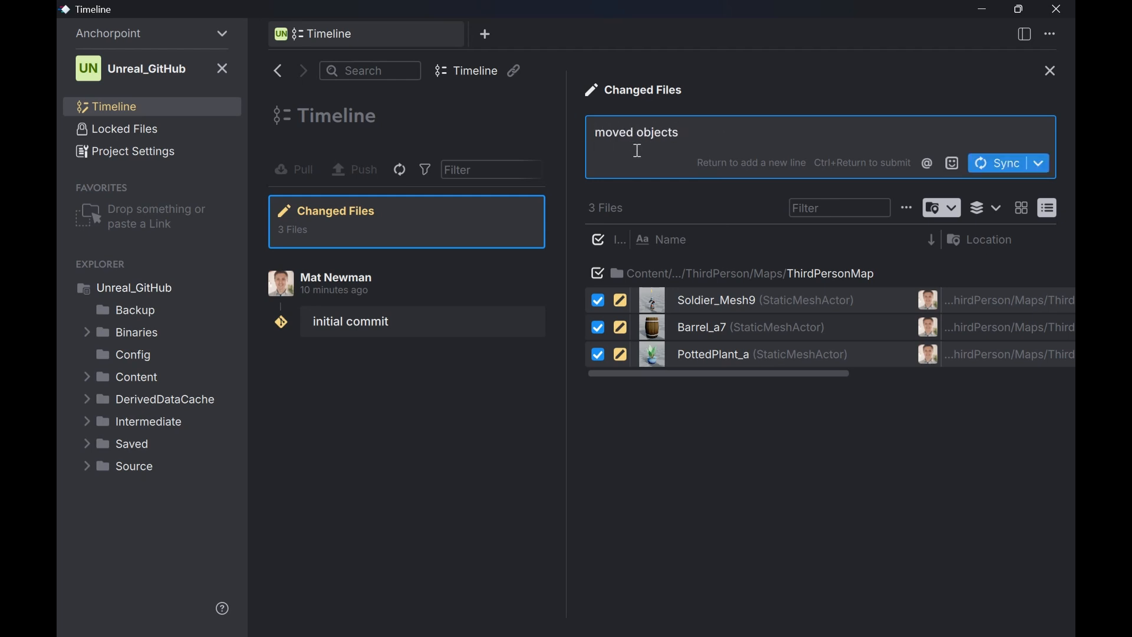
pyautogui.click(1003, 164)
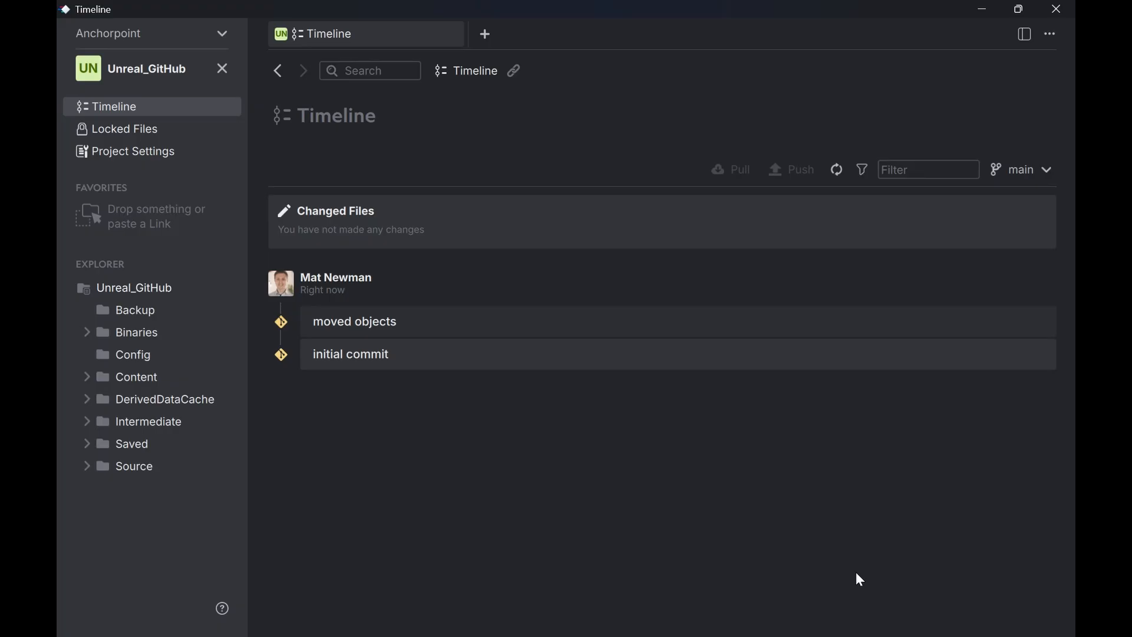
# Switch to the browser, refresh the GitHub commit history, and inspect the file changes in the "moved objects" commit.
pyautogui.click(510, 474)
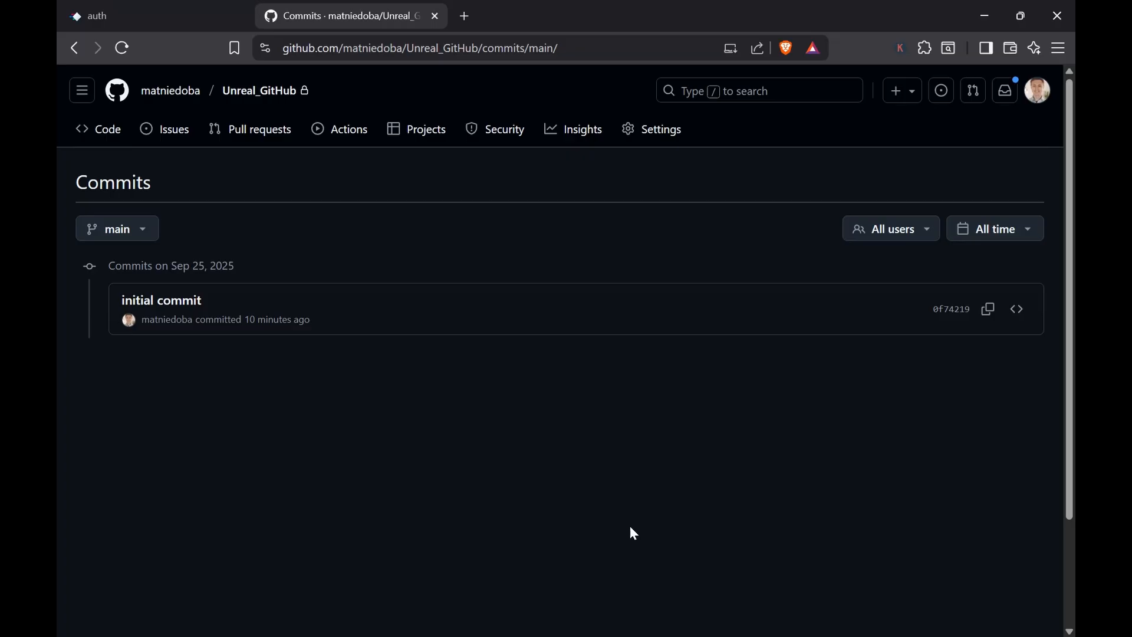
pyautogui.press('F5')
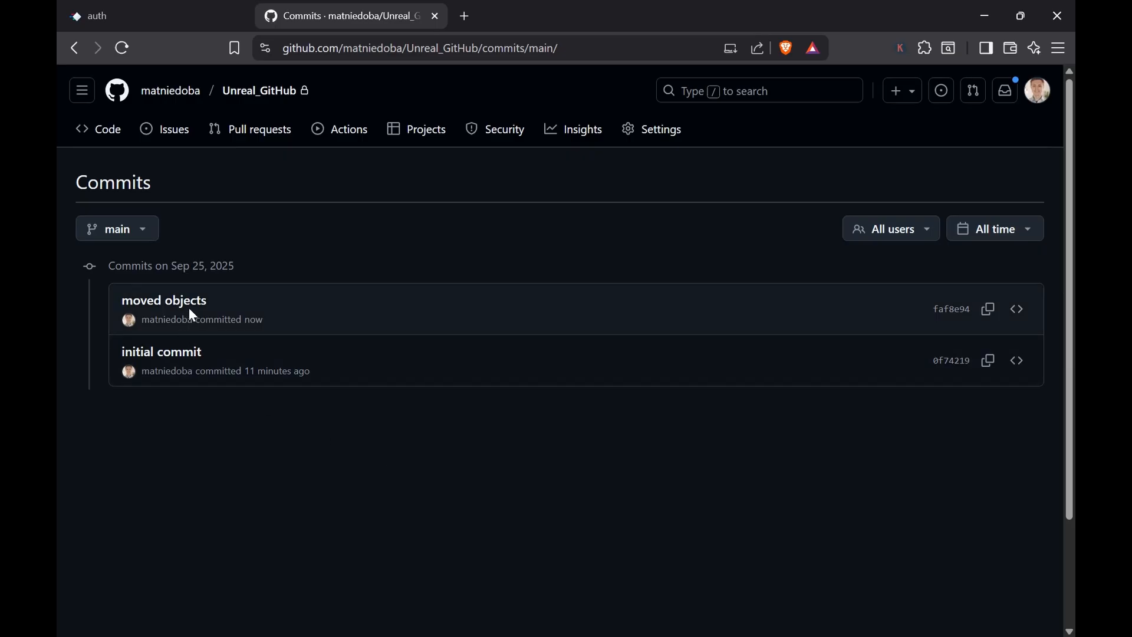
pyautogui.click(189, 303)
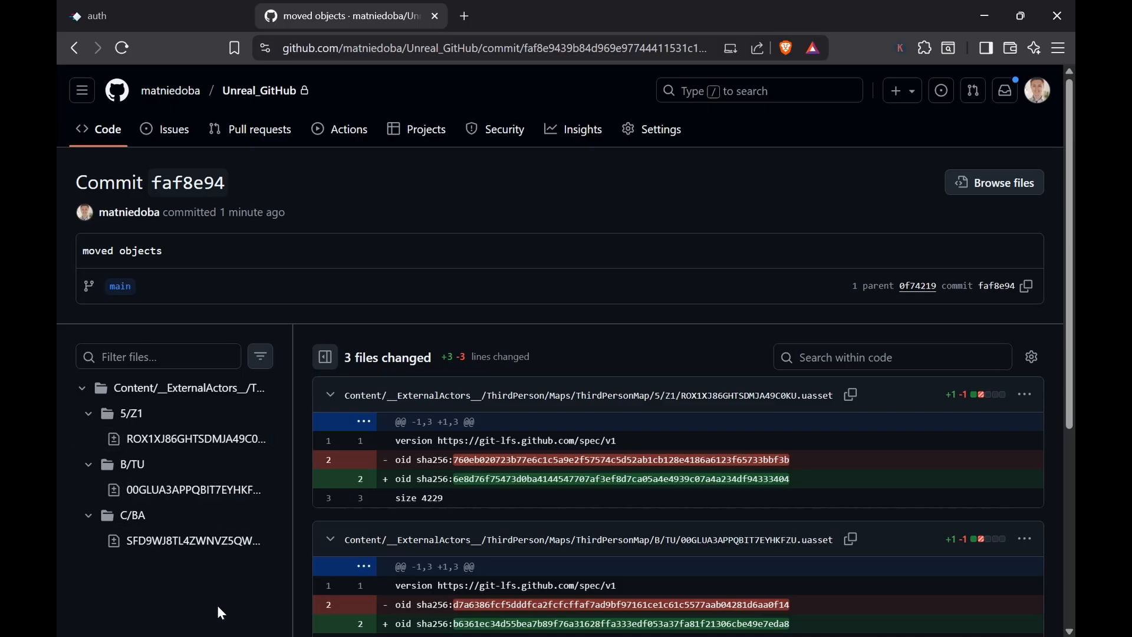
pyautogui.hotkey('alt', 'Left')
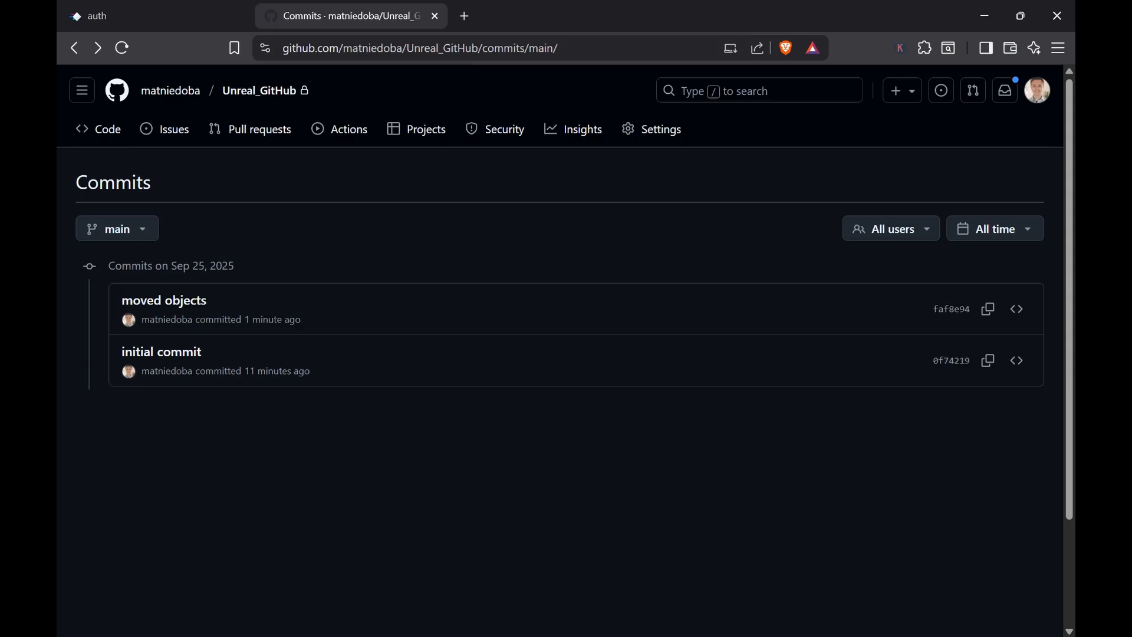
# Switch to Unreal Editor and search the plugins for "anchor" to check that the Anchorpoint plugin is enabled.
pyautogui.hotkey('alt', 'Tab')
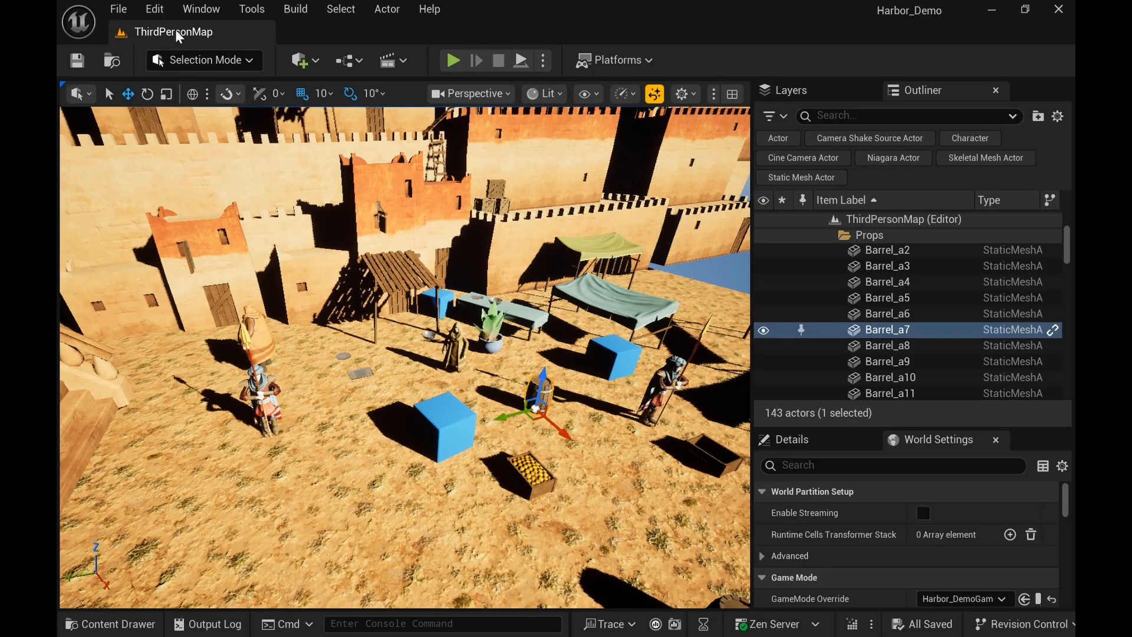
pyautogui.click(165, 12)
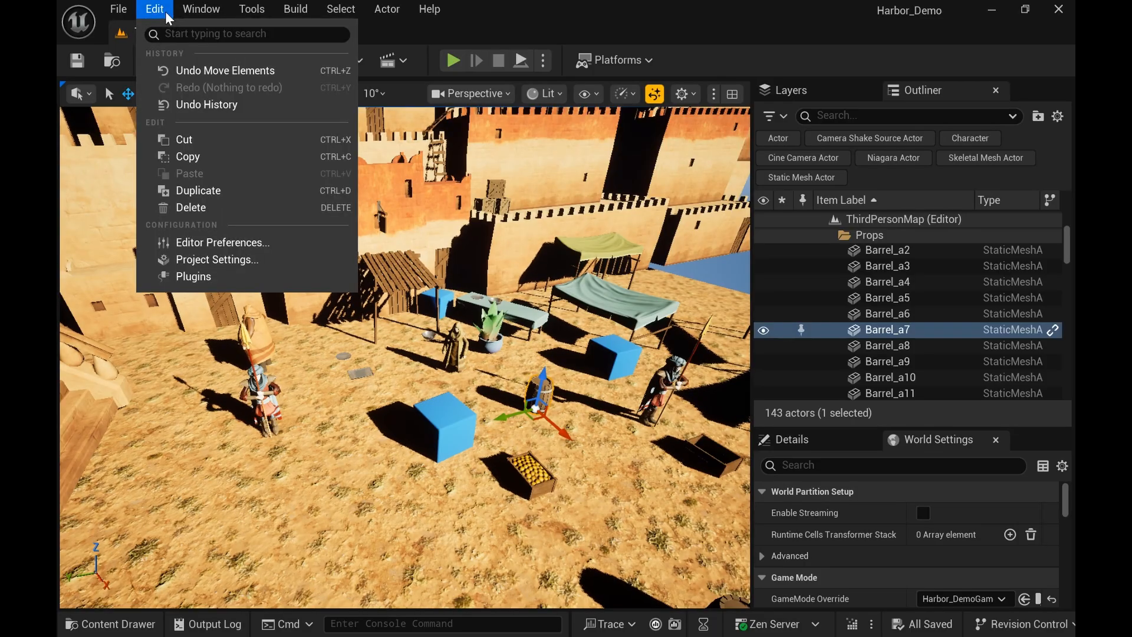
pyautogui.click(209, 274)
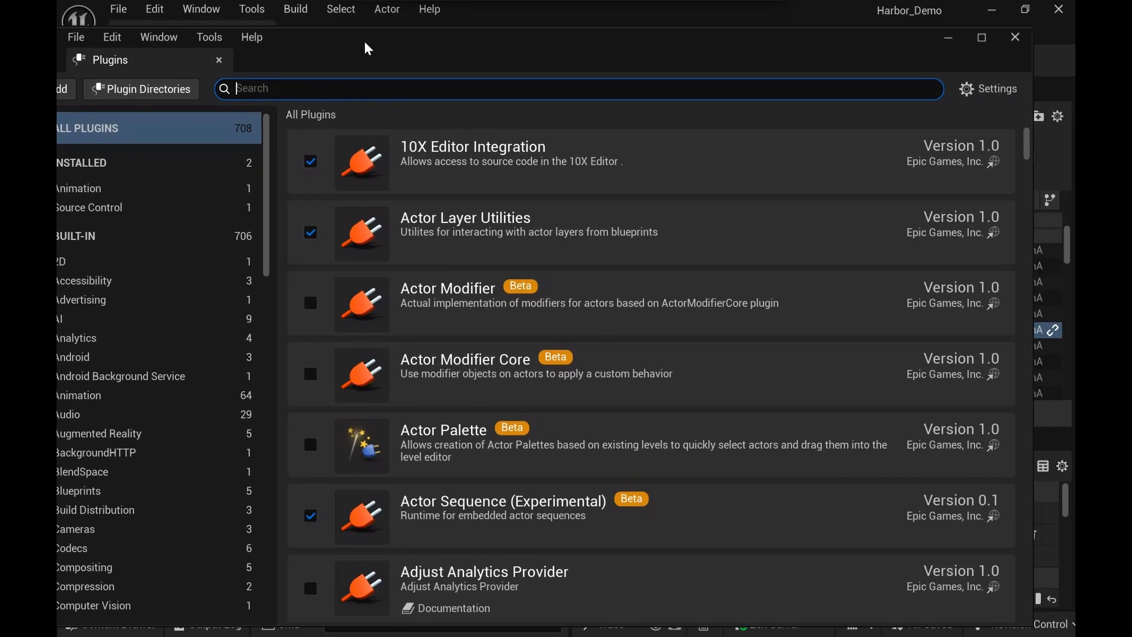
pyautogui.write('anchor')
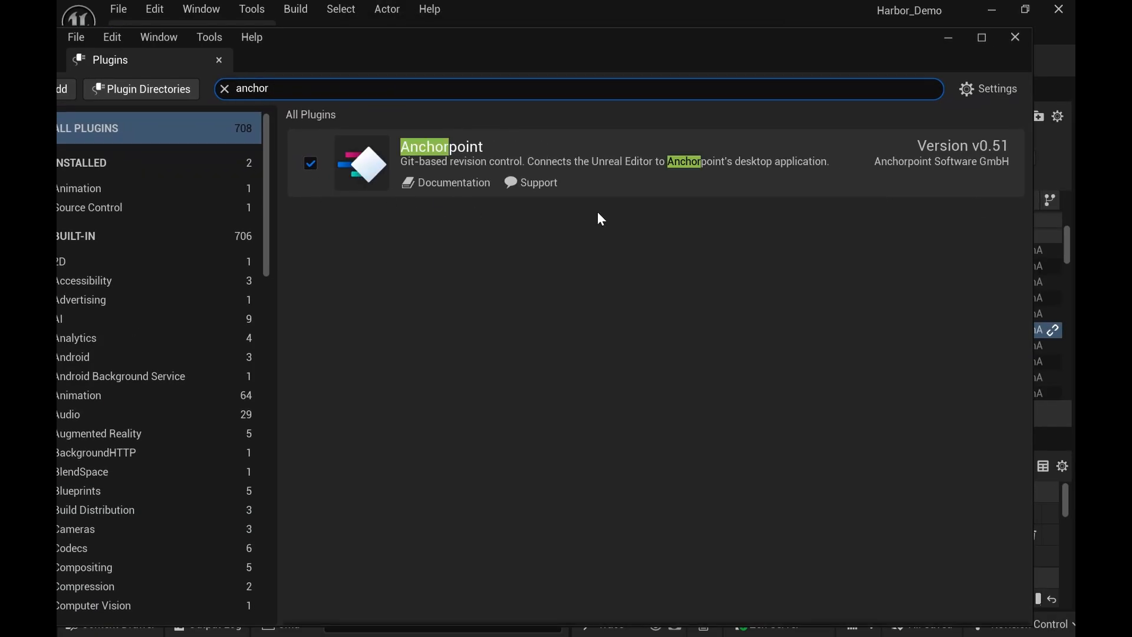
pyautogui.click(1025, 39)
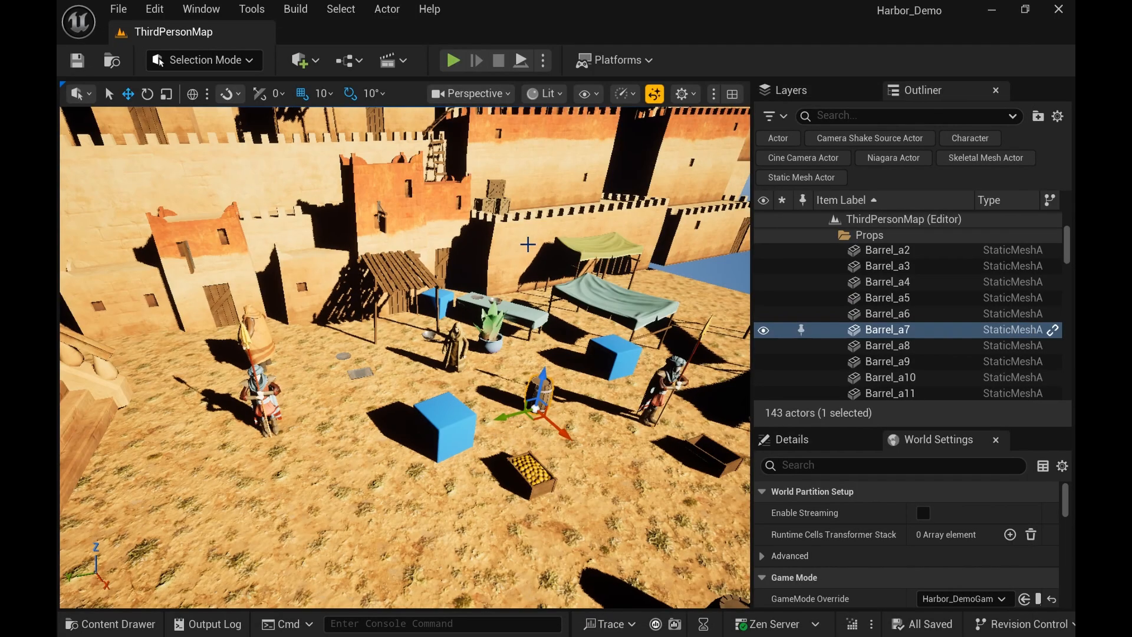
# Connect the project to revision control with Anchorpoint (Git) as the provider and accept the settings.
pyautogui.click(1019, 627)
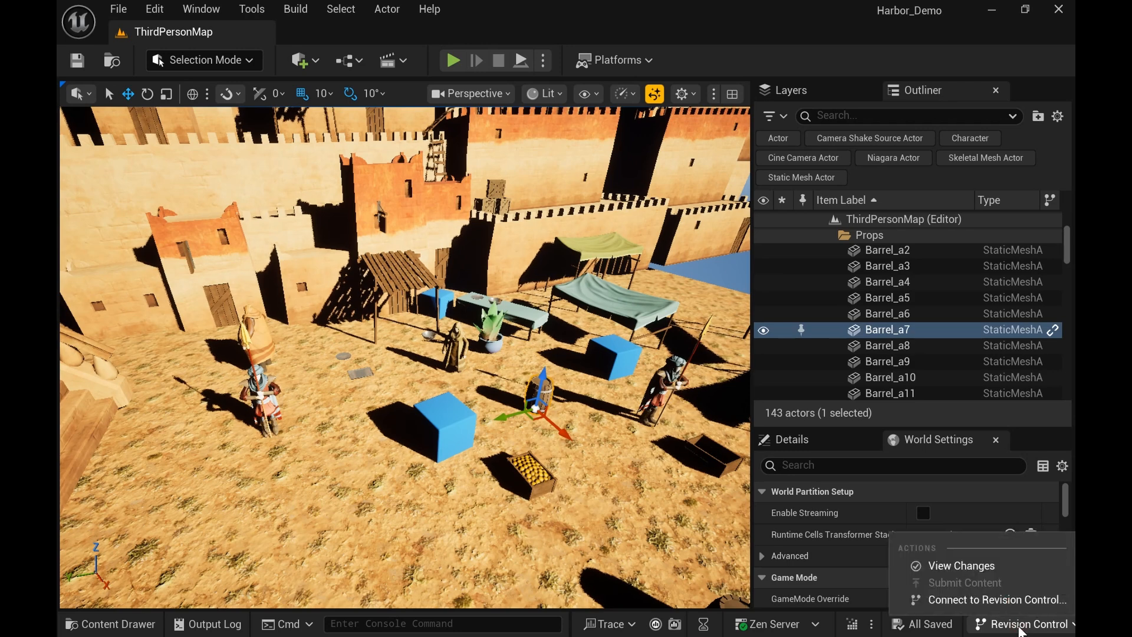
pyautogui.click(988, 601)
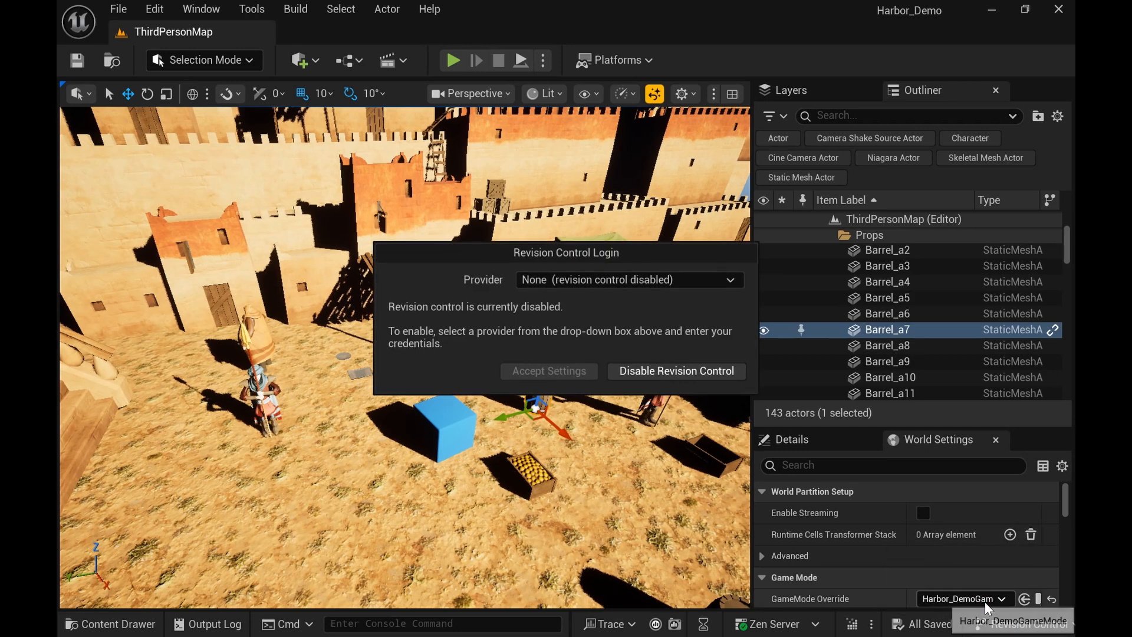
pyautogui.click(585, 284)
pyautogui.click(578, 322)
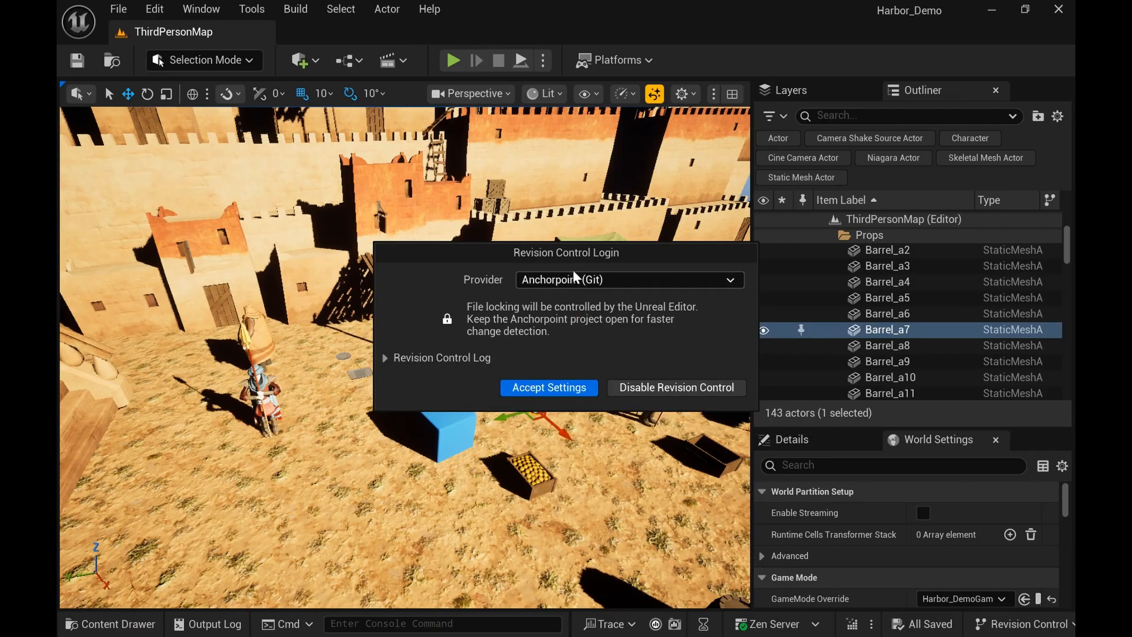
pyautogui.click(561, 387)
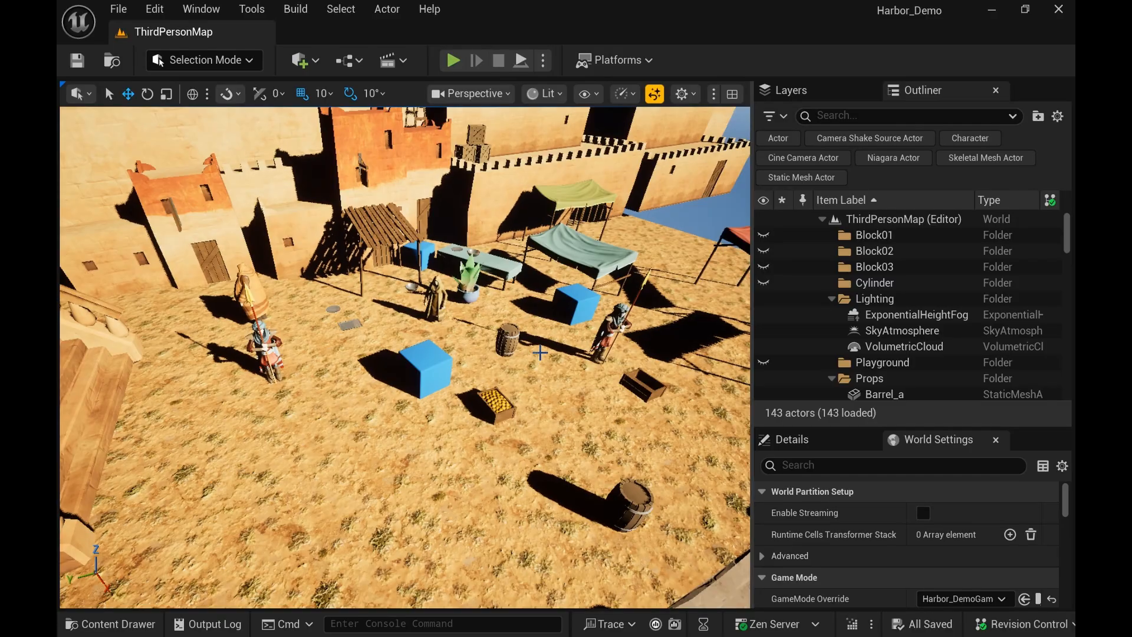
# Move the foreground barrel Barrel_a6 next to the empty wooden crate, then save the level and check out the barrel.
pyautogui.moveTo(540, 352); pyautogui.dragTo(584, 336)
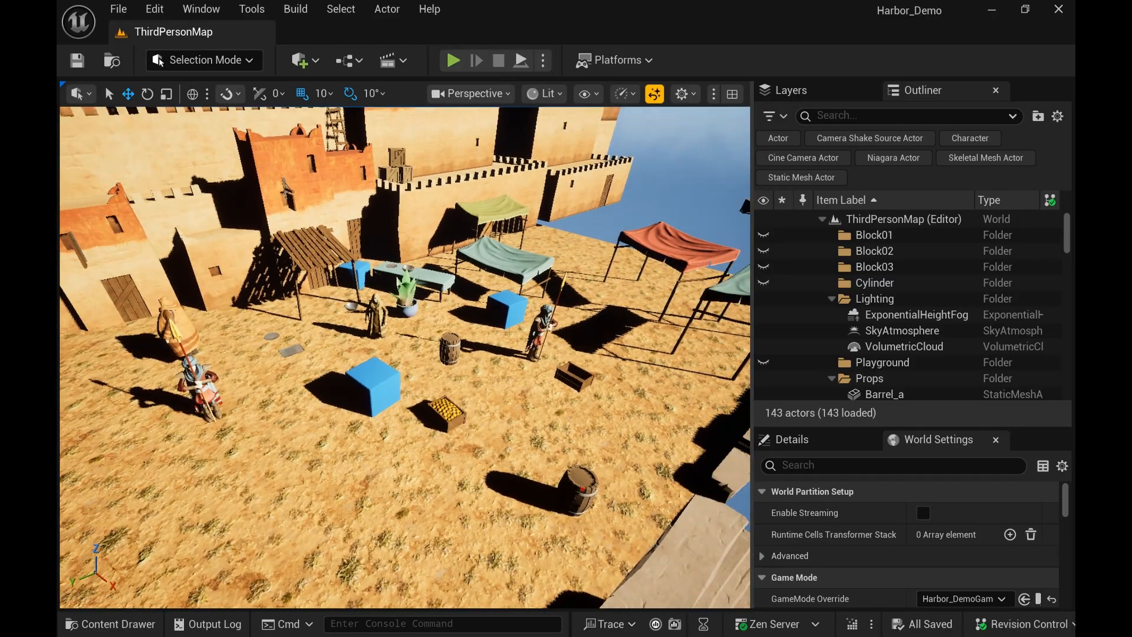
pyautogui.click(581, 493)
pyautogui.moveTo(577, 506); pyautogui.dragTo(557, 432)
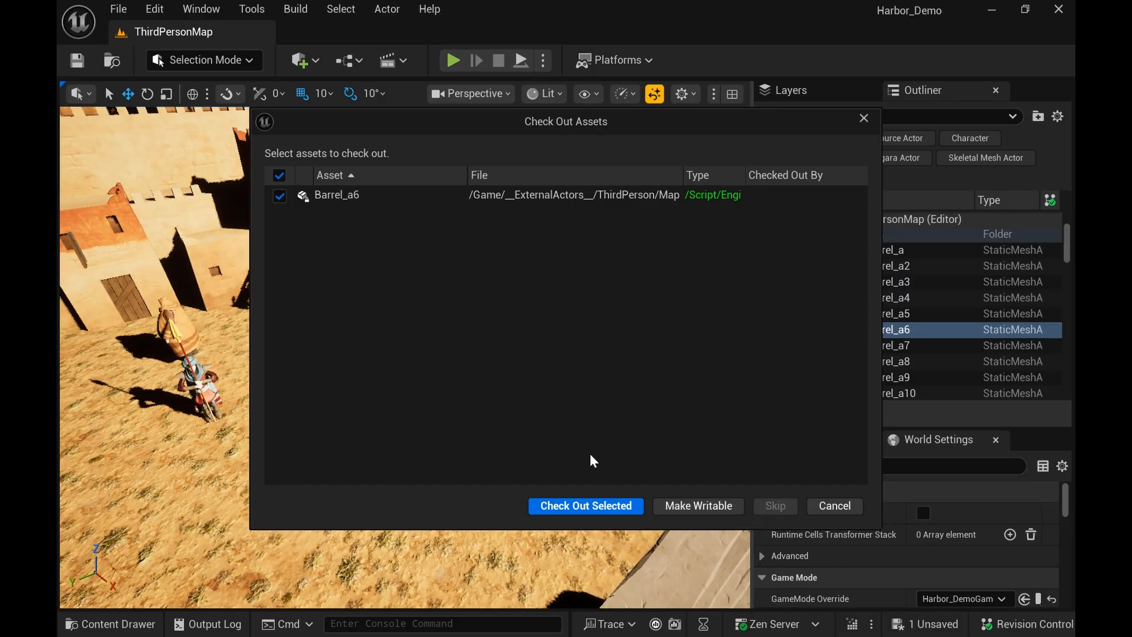
pyautogui.click(605, 505)
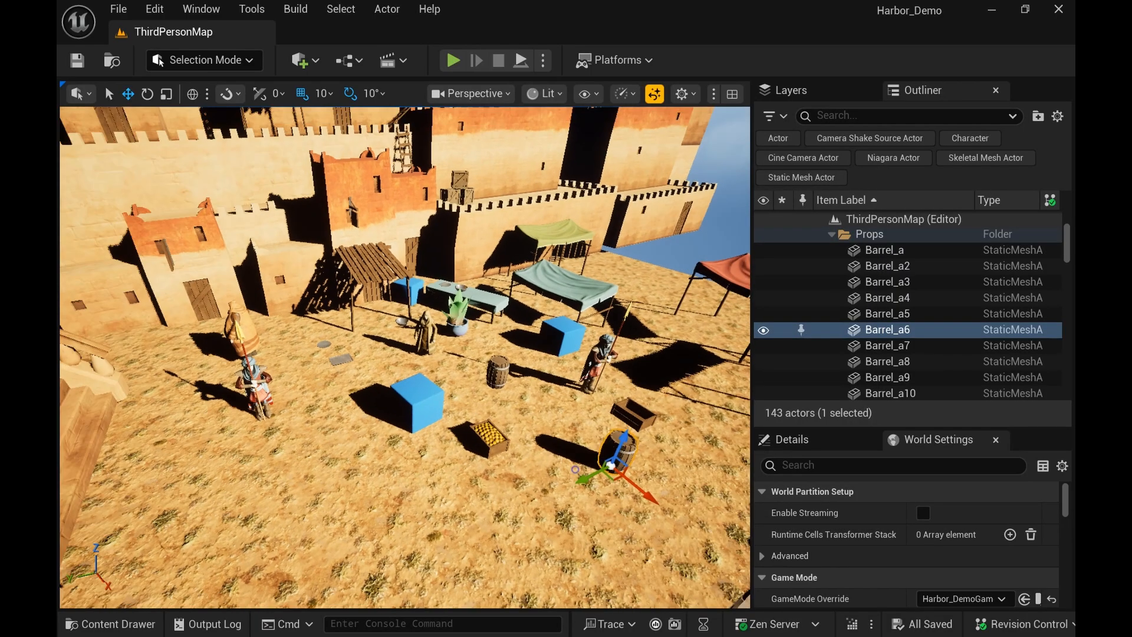
# Move the food crate and the wooden awning toward the soldier by the clay jar, then save and check out both assets.
pyautogui.moveTo(527, 403)
pyautogui.mouseDown()
pyautogui.moveTo(479, 383)
pyautogui.moveTo(508, 403)
pyautogui.mouseUp()
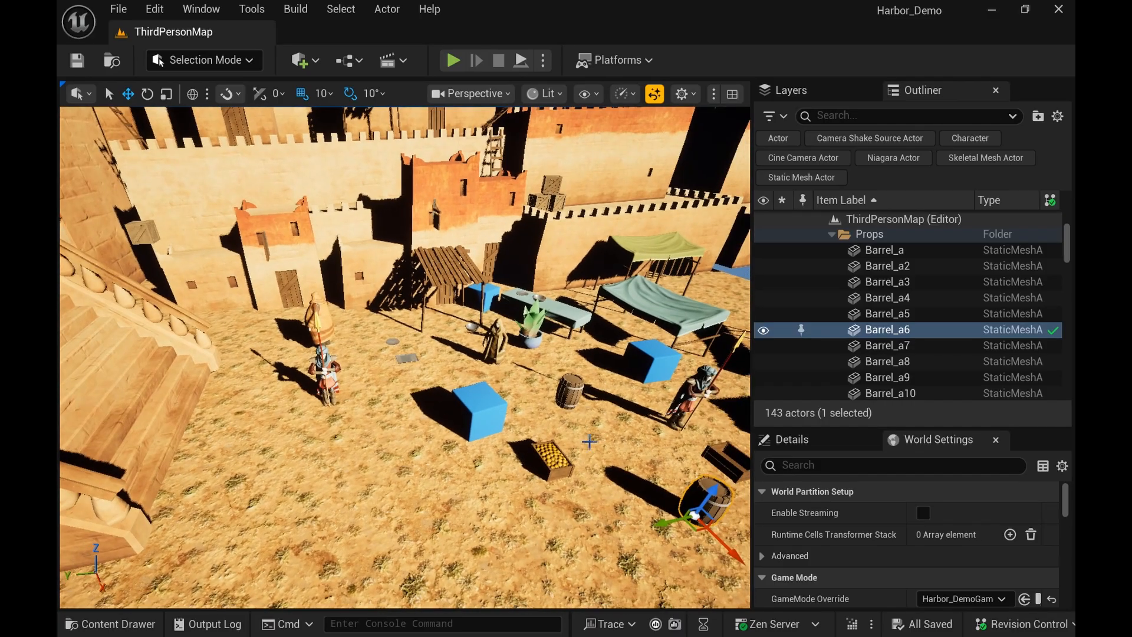
pyautogui.click(528, 472)
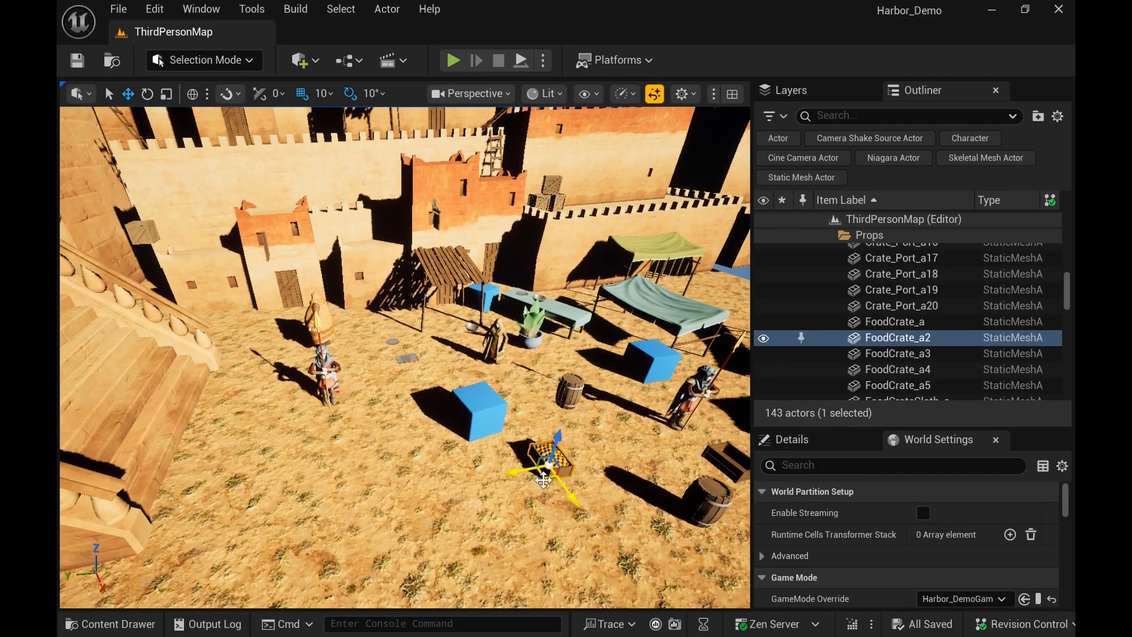
pyautogui.moveTo(527, 472); pyautogui.dragTo(392, 471)
pyautogui.click(427, 282)
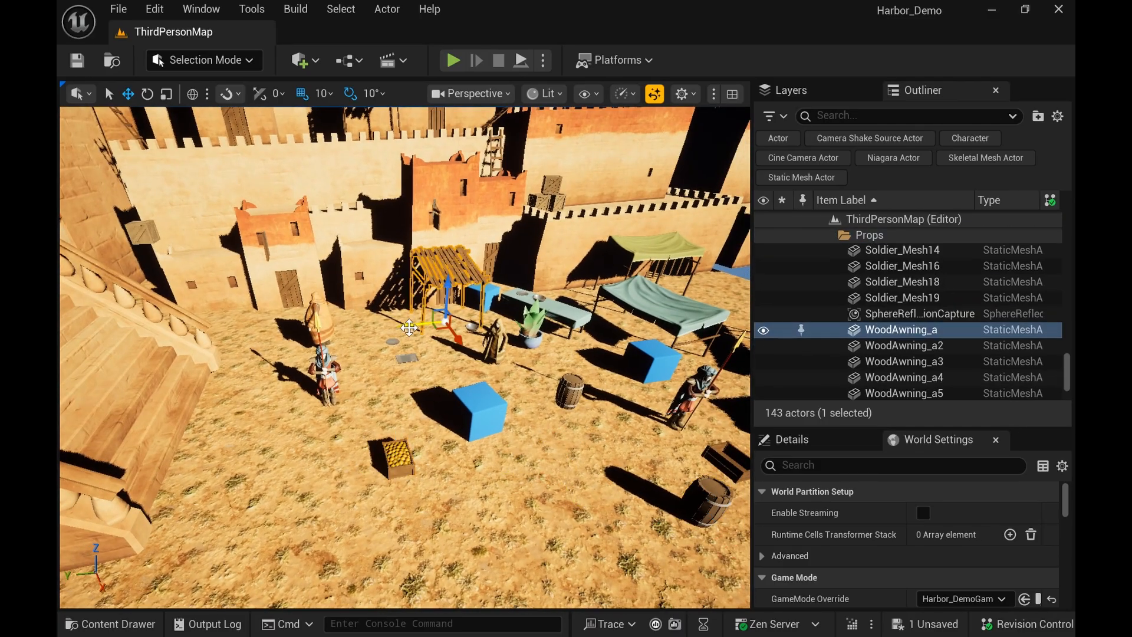
pyautogui.moveTo(398, 329); pyautogui.dragTo(373, 334)
pyautogui.hotkey('ctrl', 's')
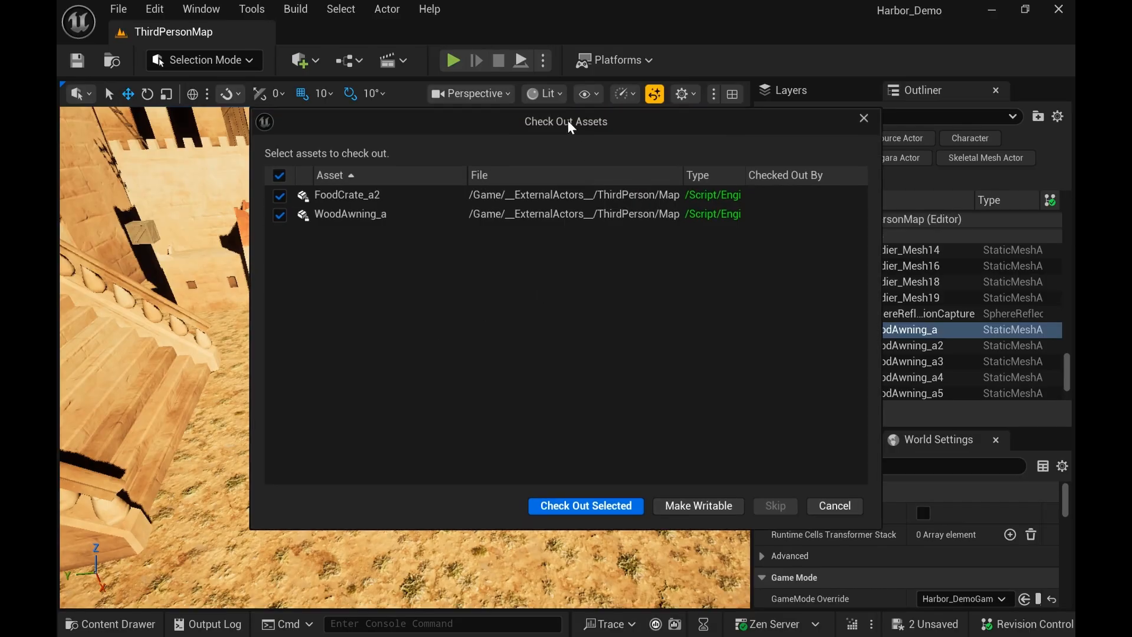
pyautogui.click(573, 504)
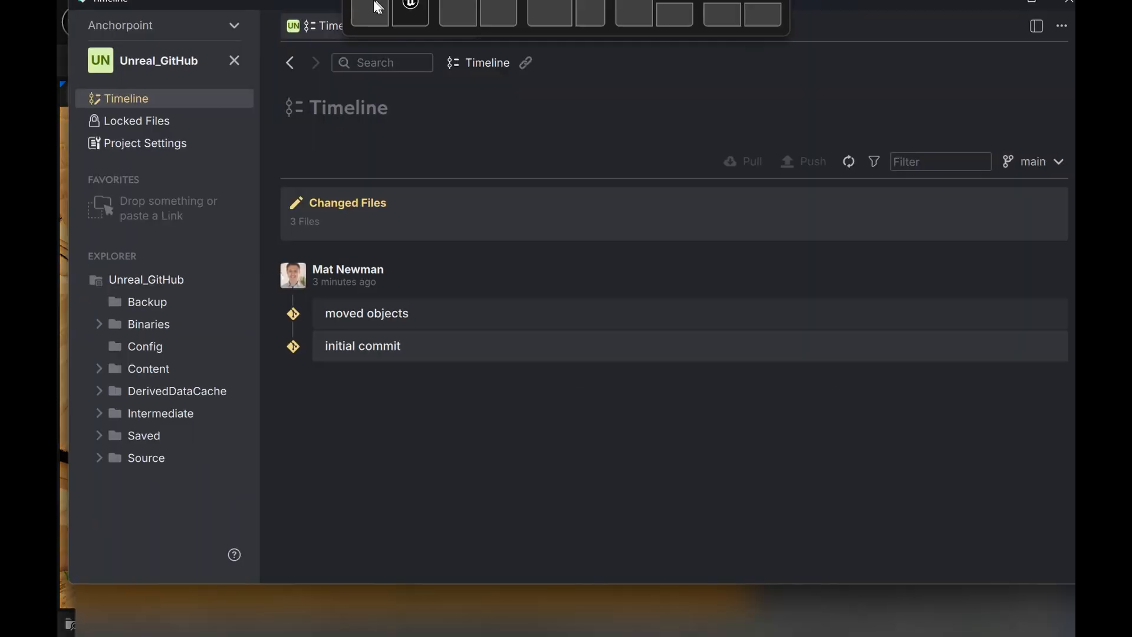
# Review the changed files in Anchorpoint, then submit them from Unreal Editor with the description "moved objects again".
pyautogui.click(407, 233)
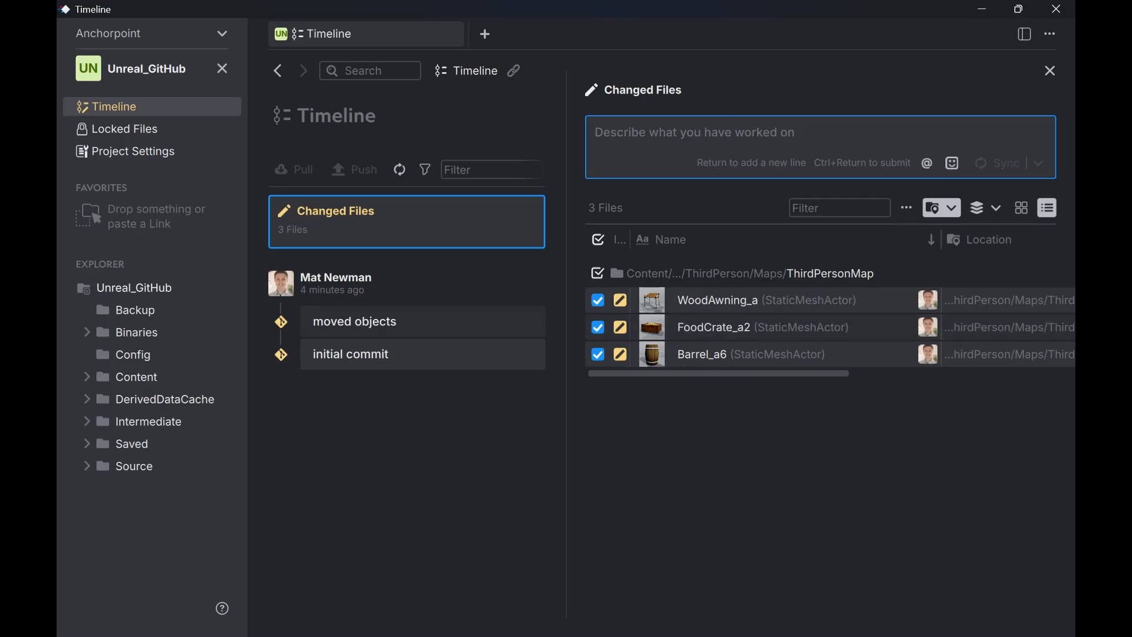
pyautogui.hotkey('alt', 'Tab')
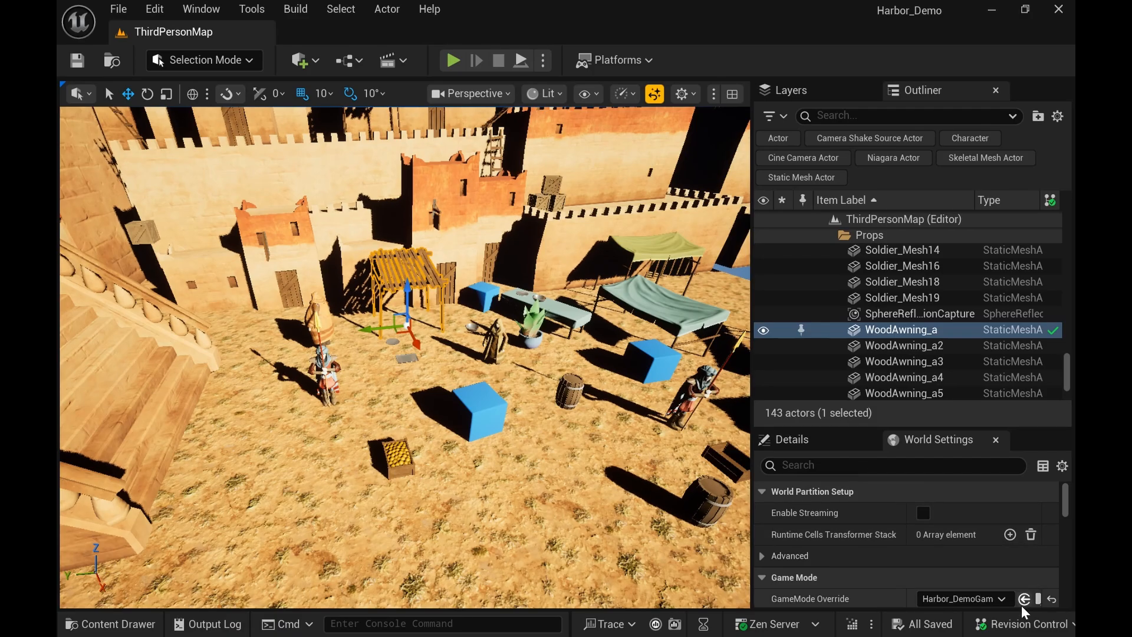
pyautogui.click(1022, 623)
pyautogui.click(1020, 567)
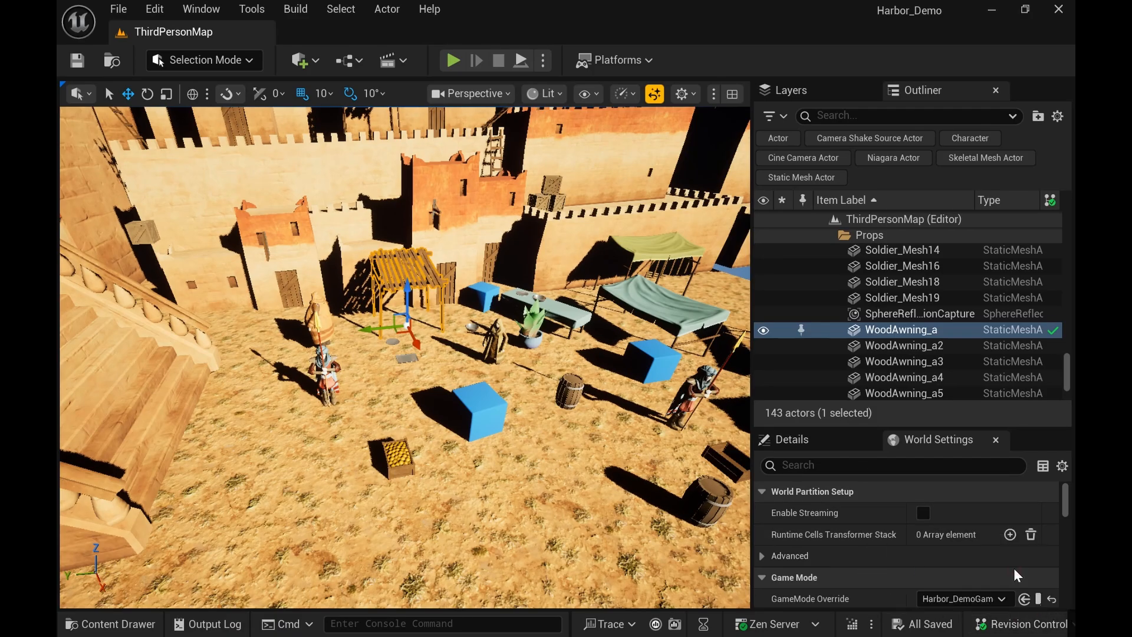
pyautogui.write('moved obje')
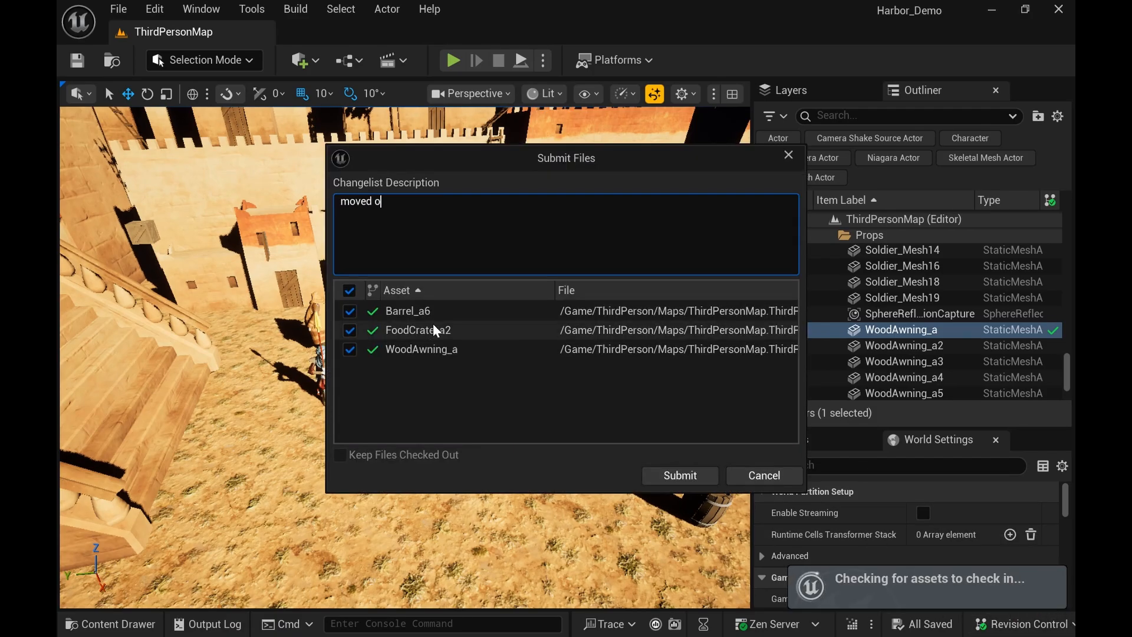
pyautogui.write('cts again')
pyautogui.click(707, 480)
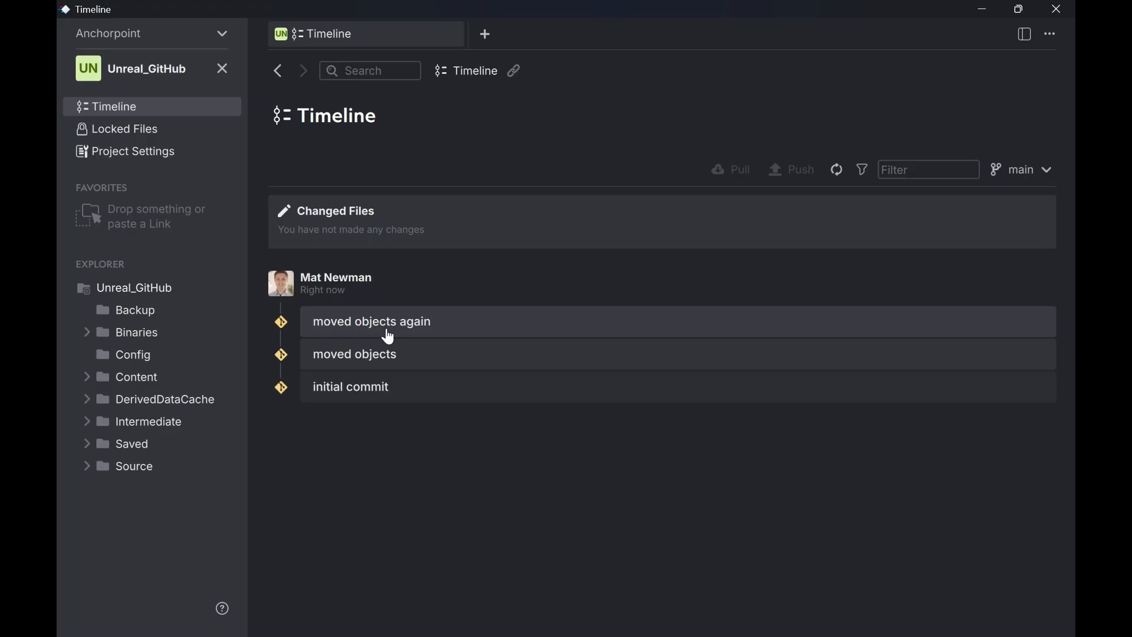
# In Anchorpoint, undo only the "moved objects again" commit by creating changed files, and open those changed files.
pyautogui.click(441, 322)
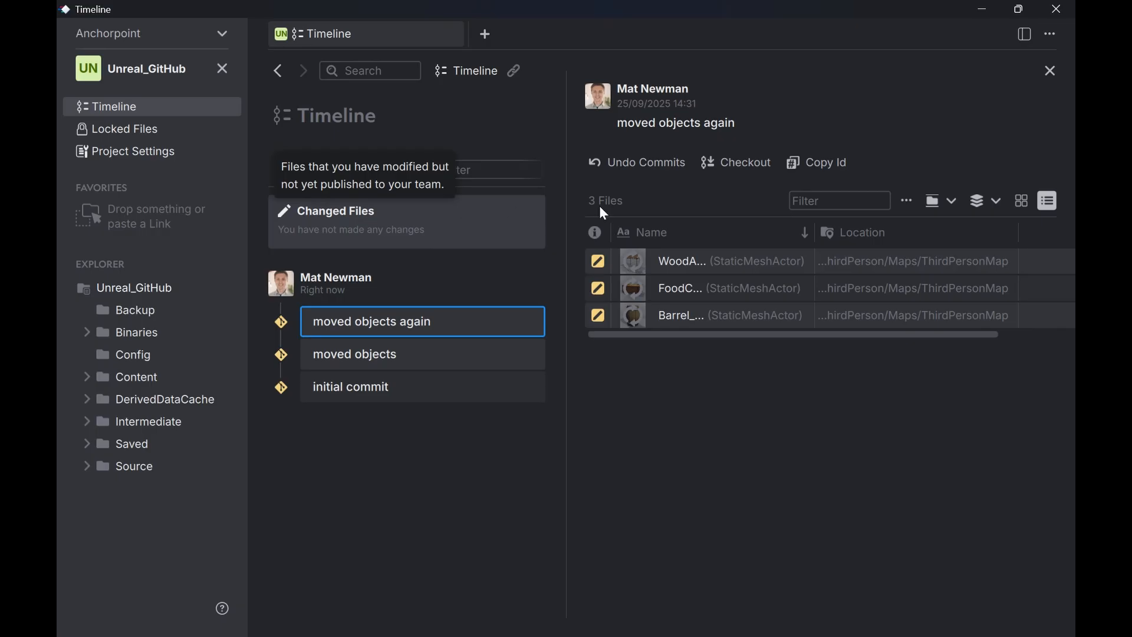
pyautogui.click(675, 174)
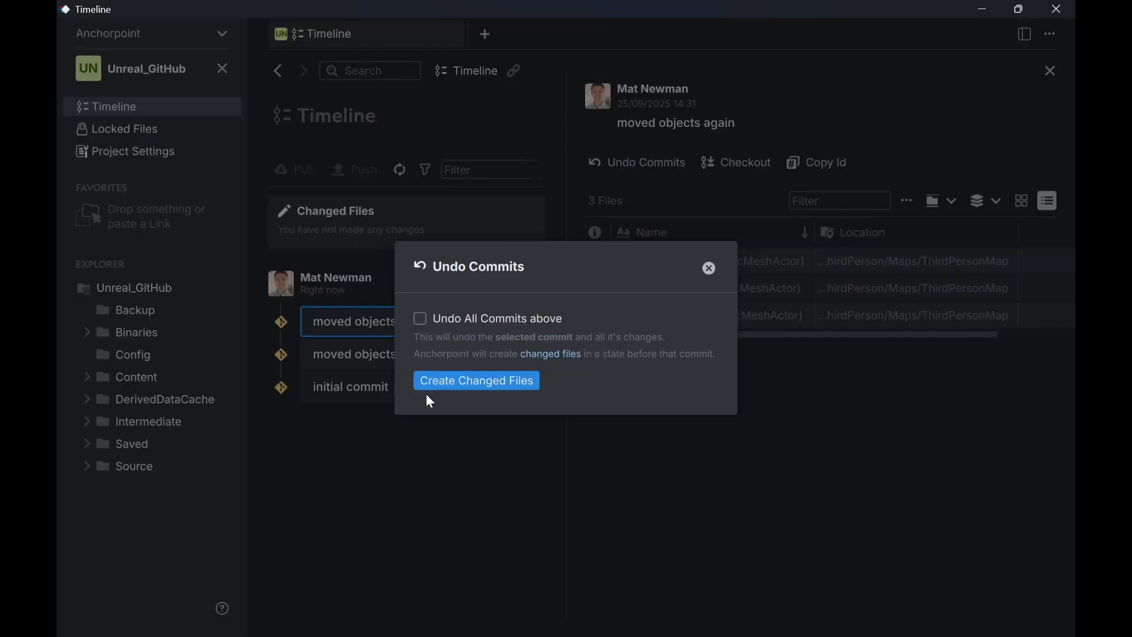
pyautogui.click(504, 384)
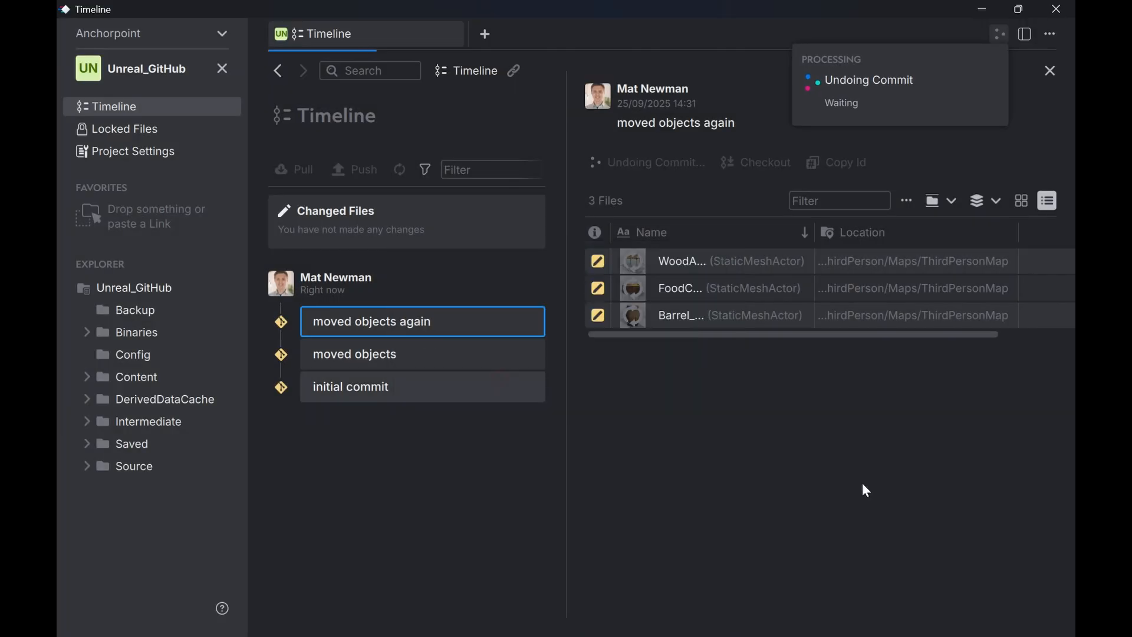
pyautogui.click(348, 235)
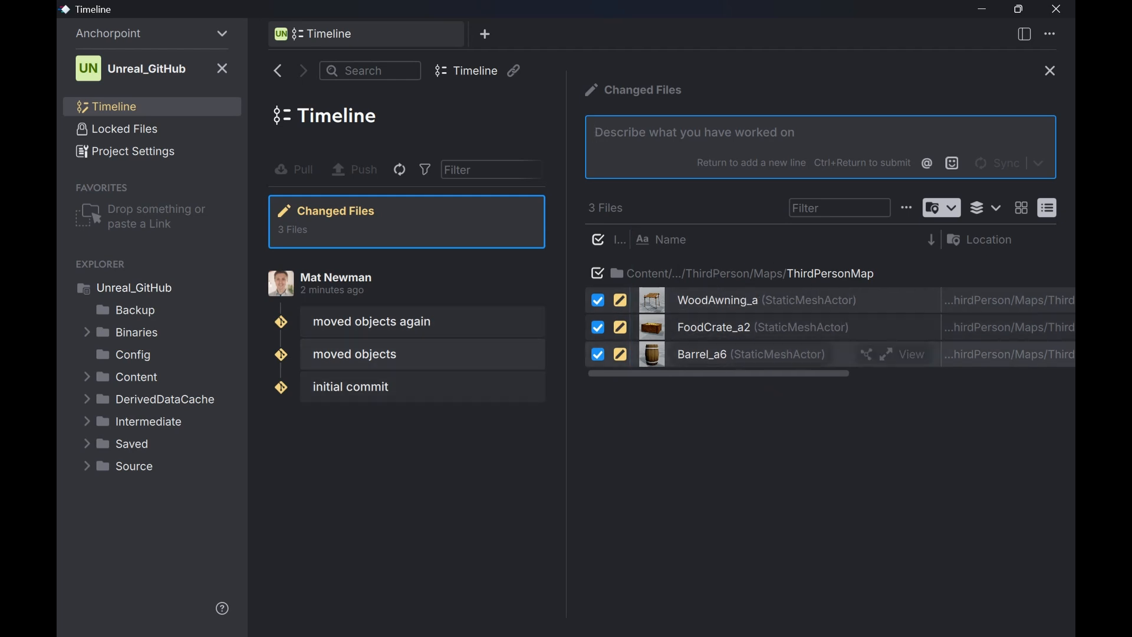
# Switch to Unreal Editor, accept reloading the active level changed by Anchorpoint, and check the object positions in the viewport.
pyautogui.hotkey('alt', 'Tab')
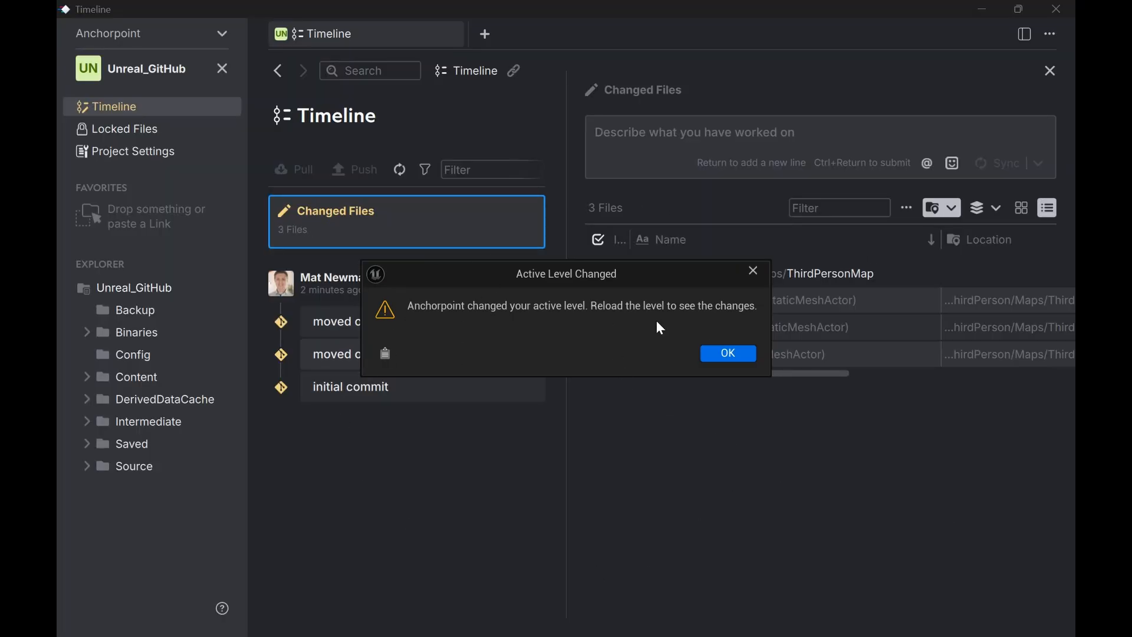
pyautogui.click(720, 354)
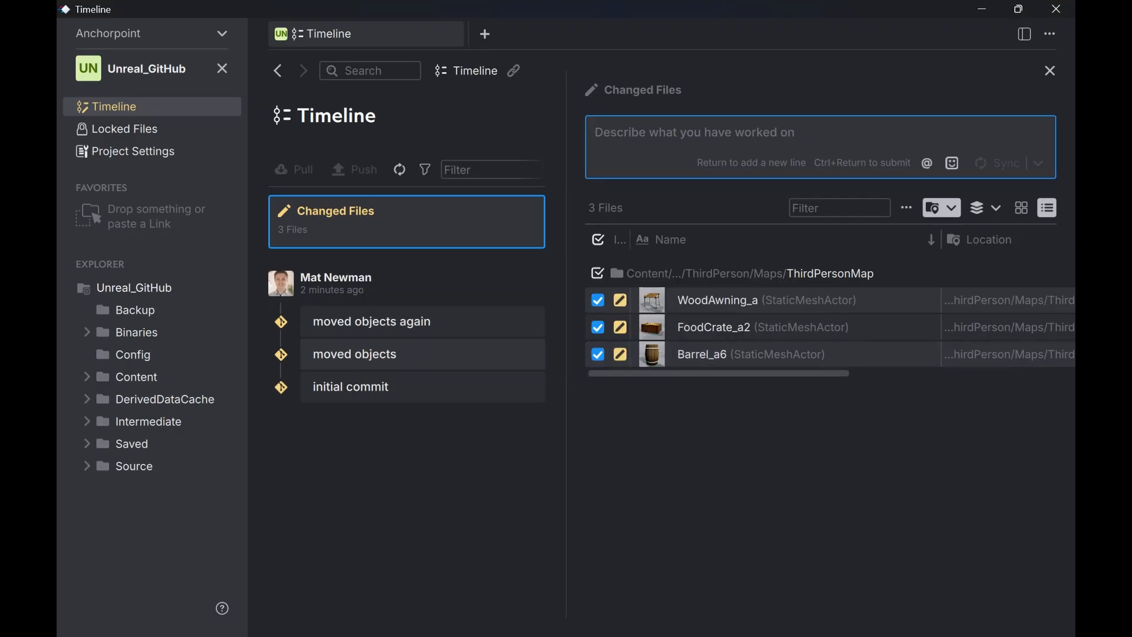
pyautogui.hotkey('alt', 'Tab')
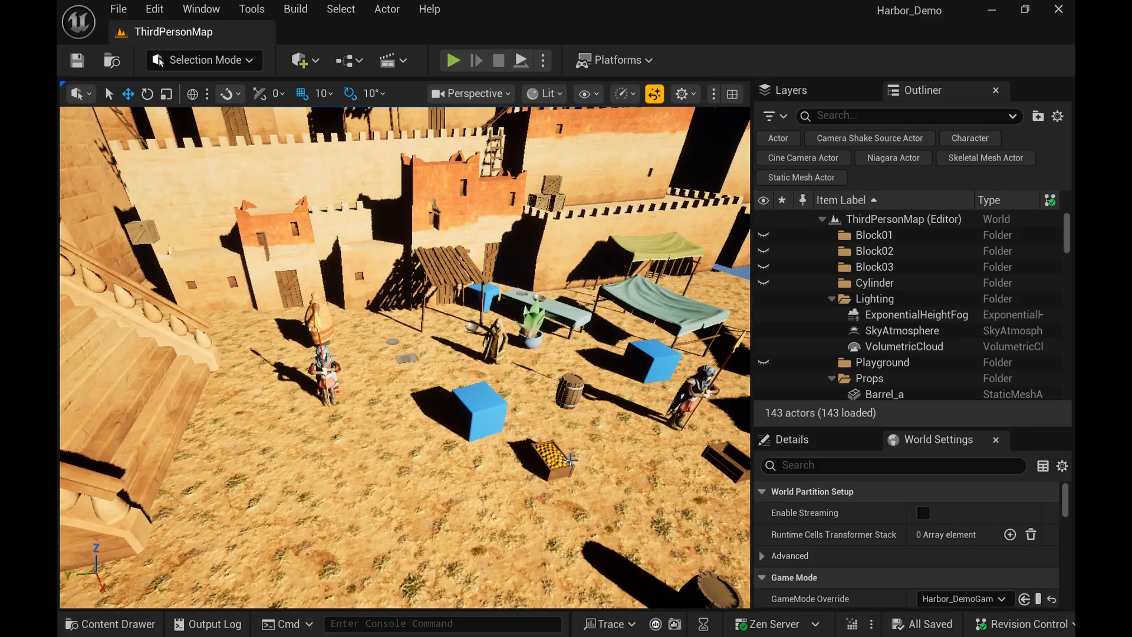
# Switch back to Anchorpoint and sync the three changed files with the message "reverted prev commit".
pyautogui.hotkey('alt', 'Tab')
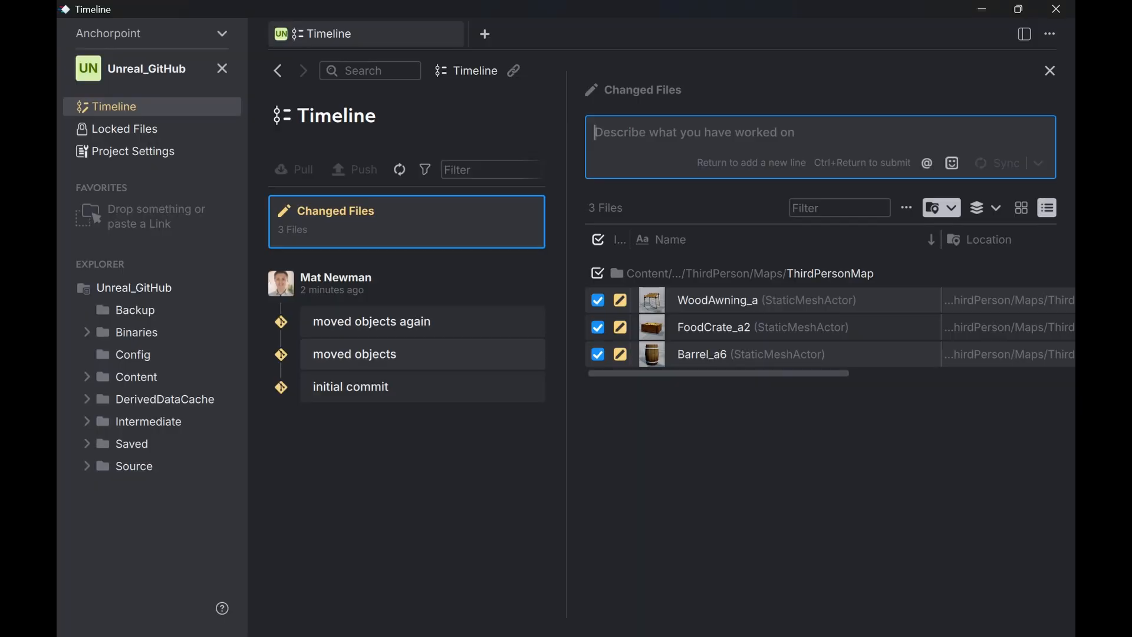
pyautogui.write('re')
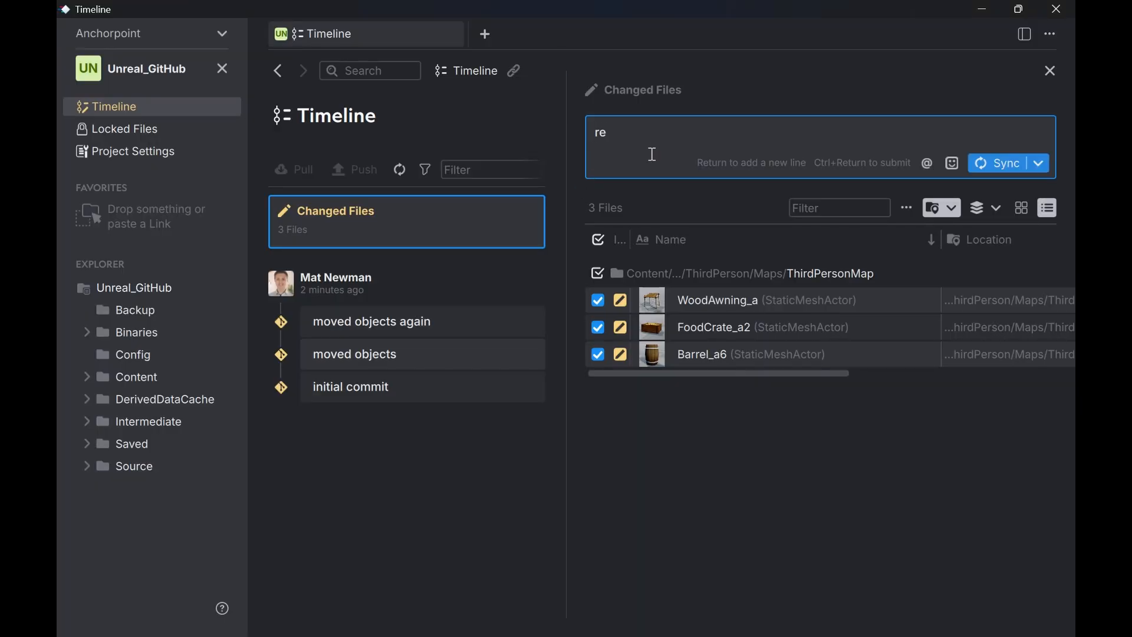
pyautogui.write('verted prev commit')
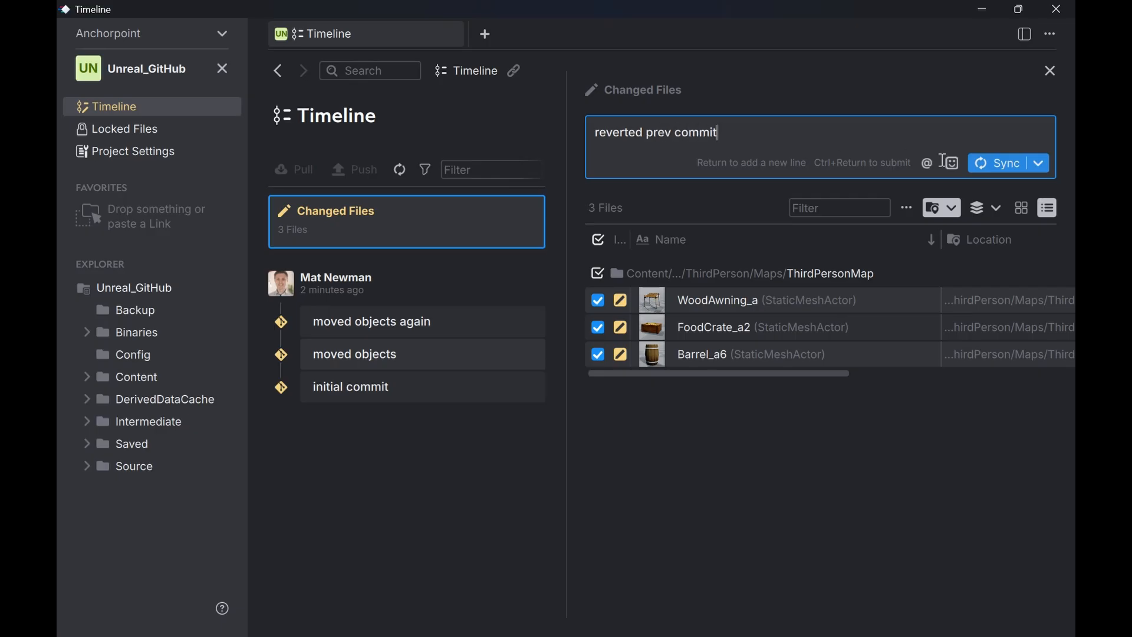
pyautogui.click(974, 160)
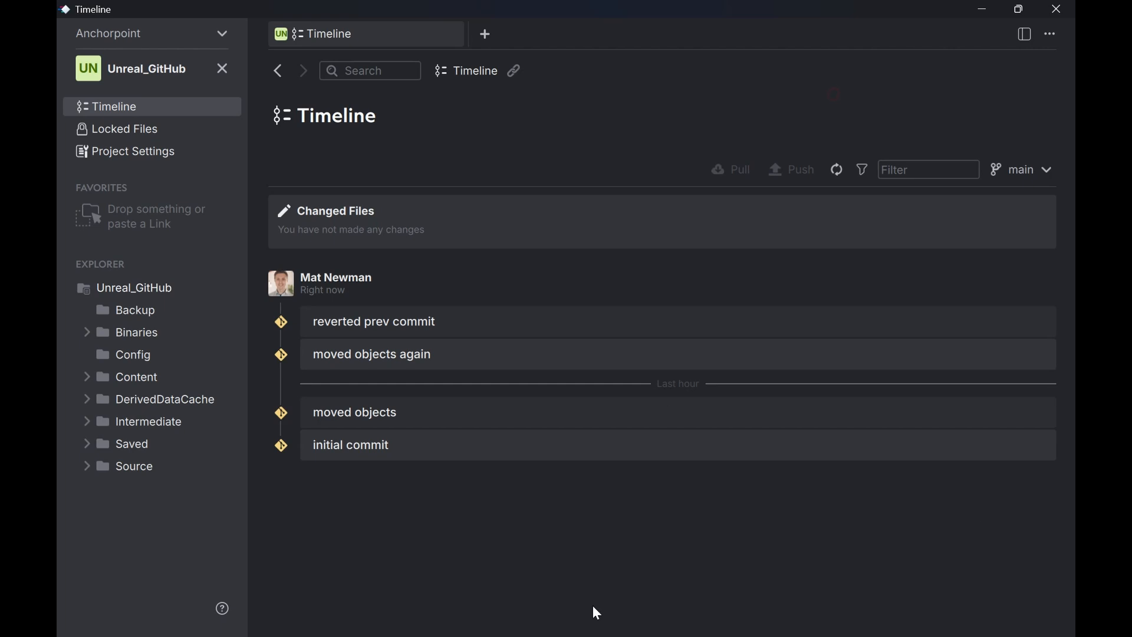
# In the settings of the Unreal_GitHub project, assign the second-to-last listed workspace member to the project.
pyautogui.click(121, 153)
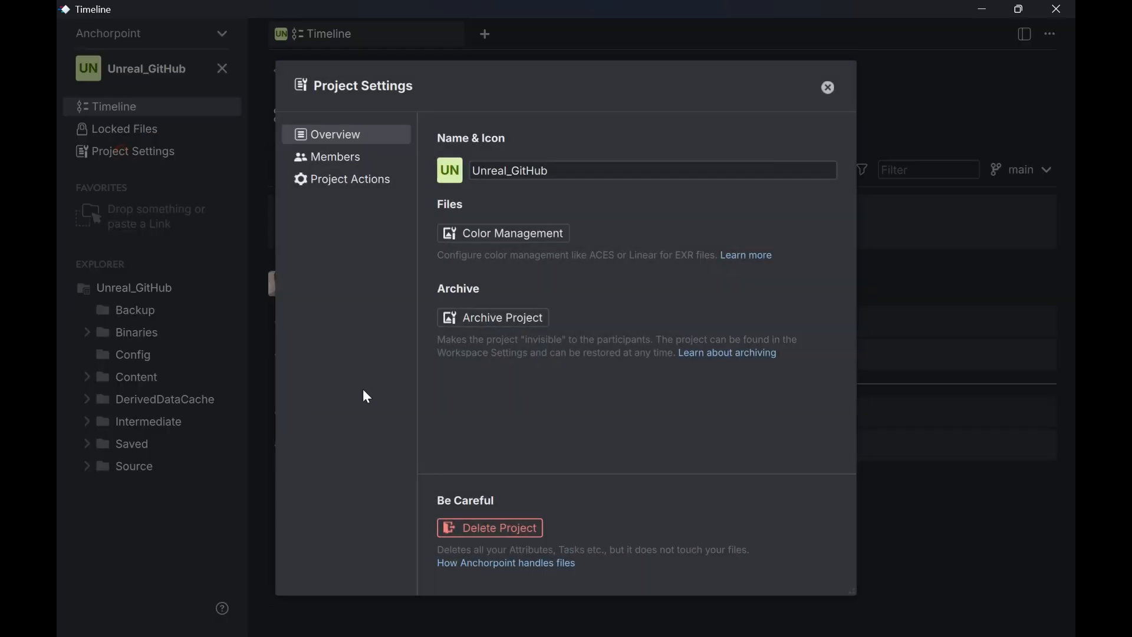
pyautogui.click(349, 163)
pyautogui.click(473, 177)
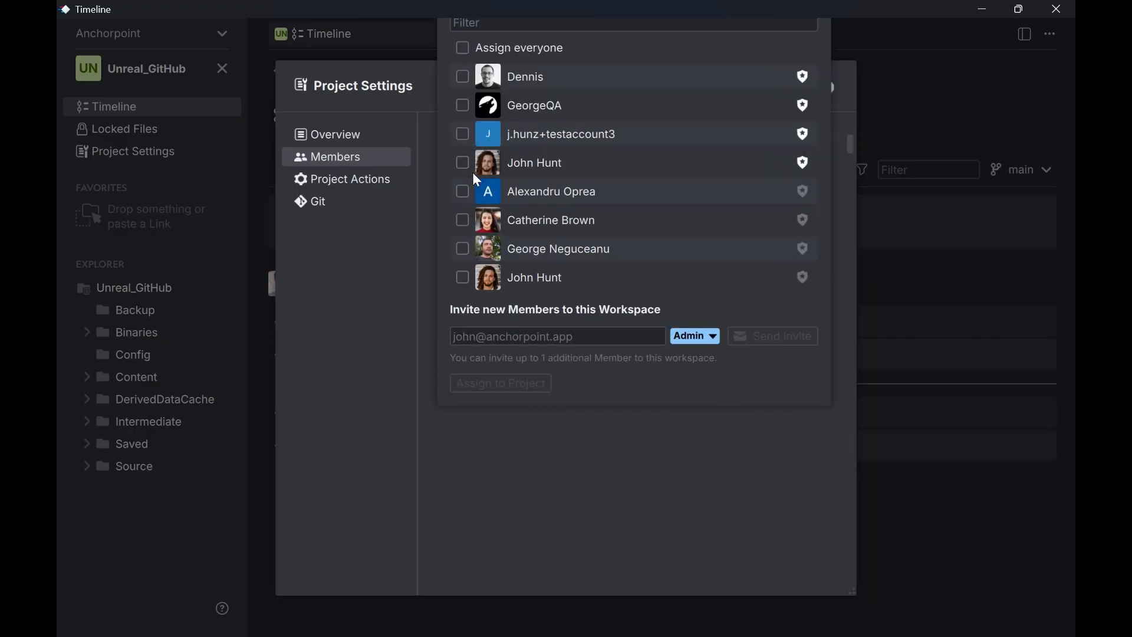
pyautogui.click(464, 250)
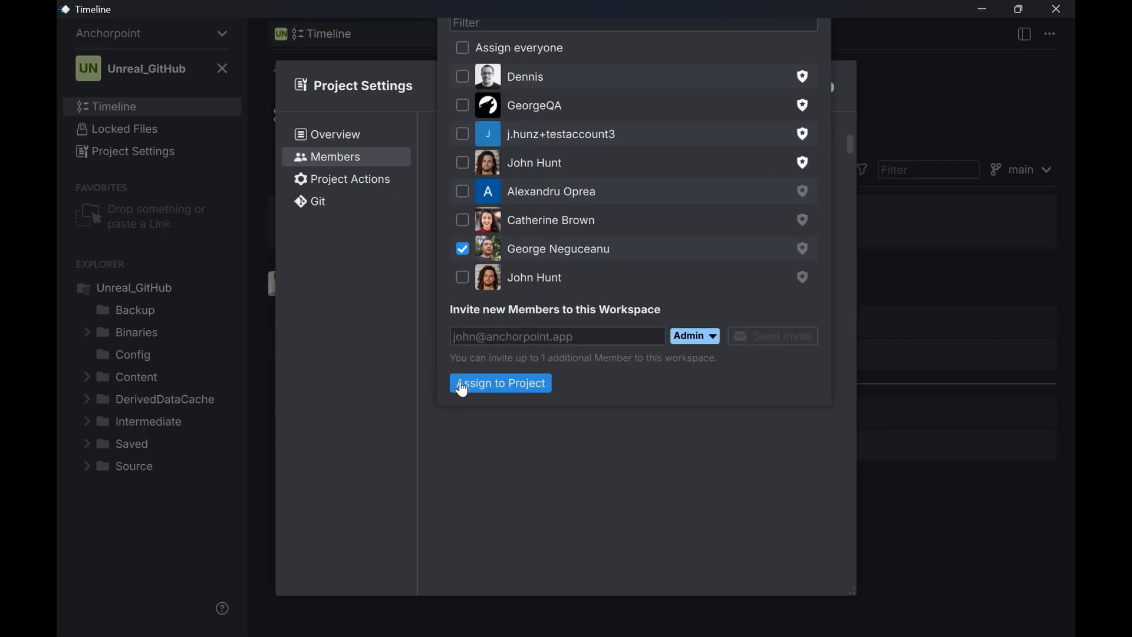
pyautogui.click(463, 384)
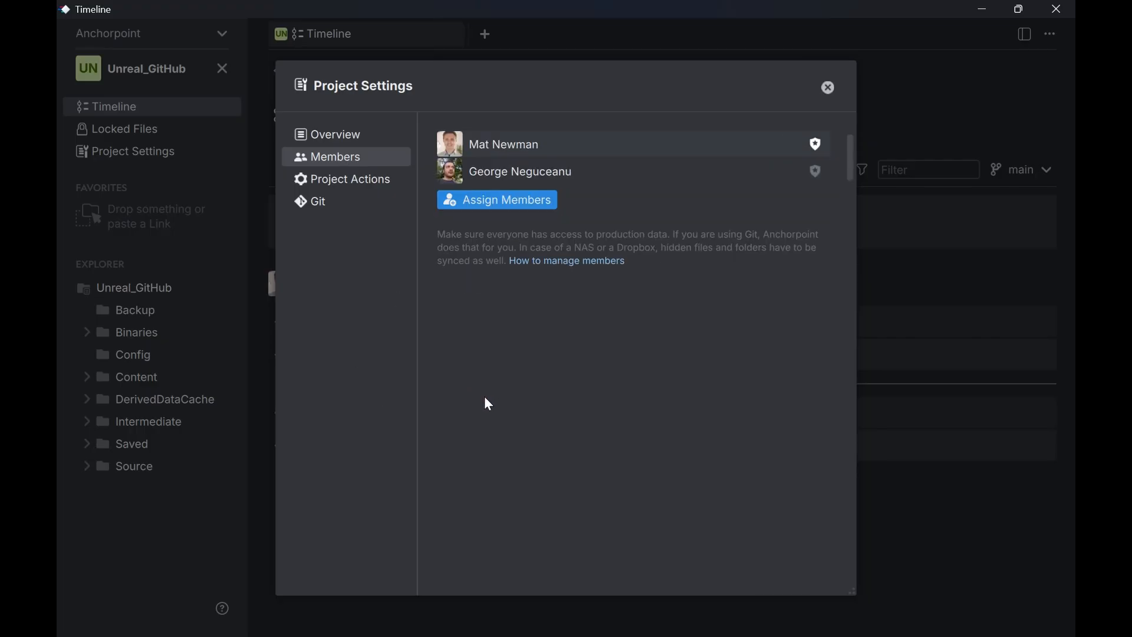